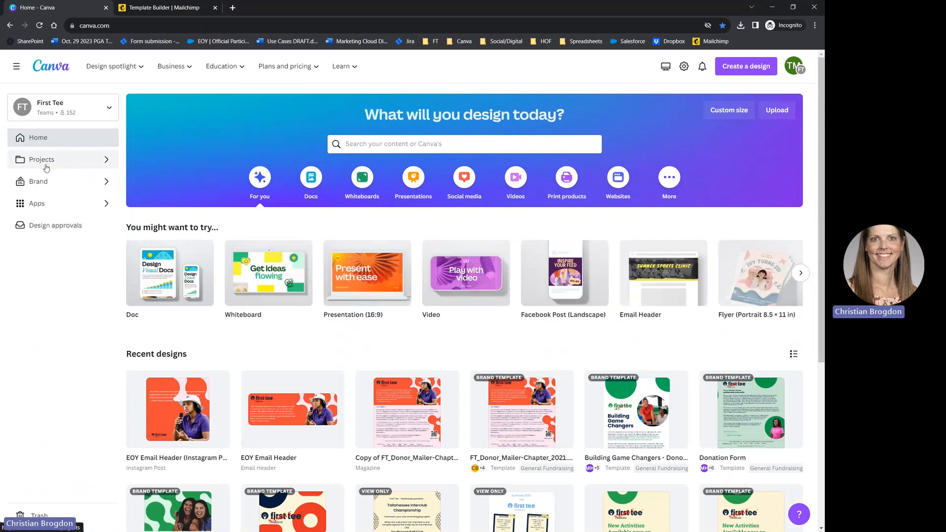
Create a design from the FT_Donor_Mailer-Chapter_2021.pdf brand template in the Fundraising projects' General Fundraising folder.
click(48, 164)
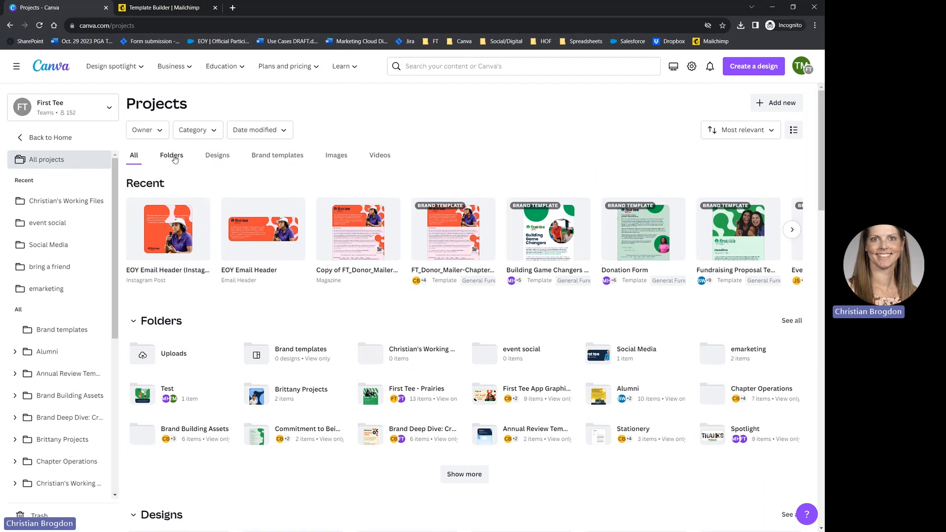
click(174, 156)
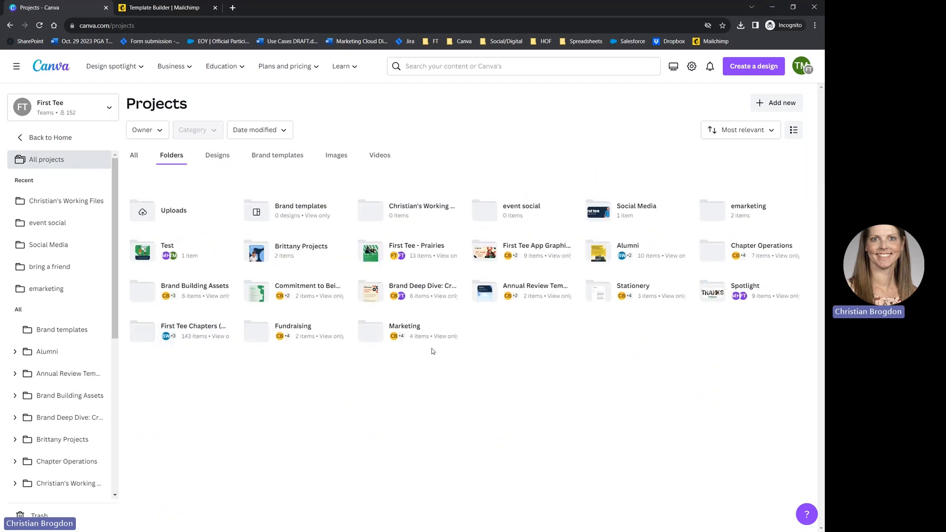
click(310, 341)
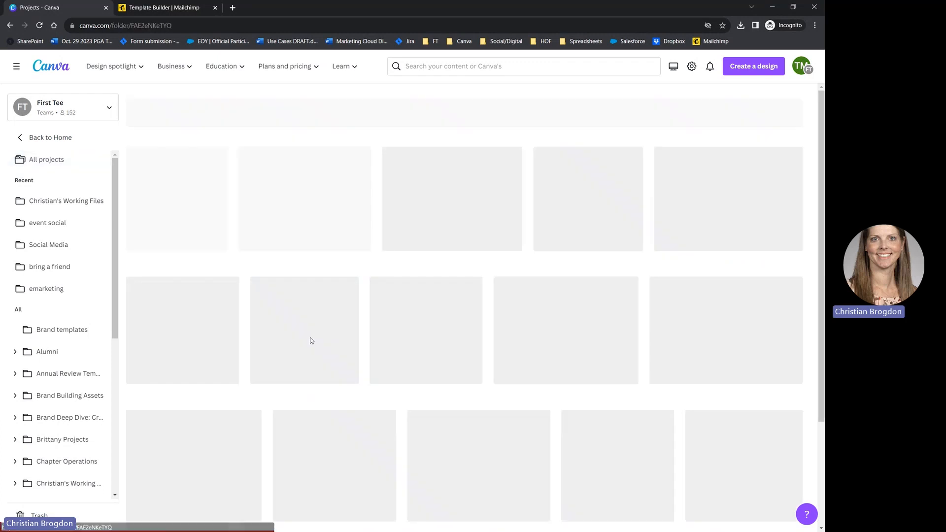
click(190, 207)
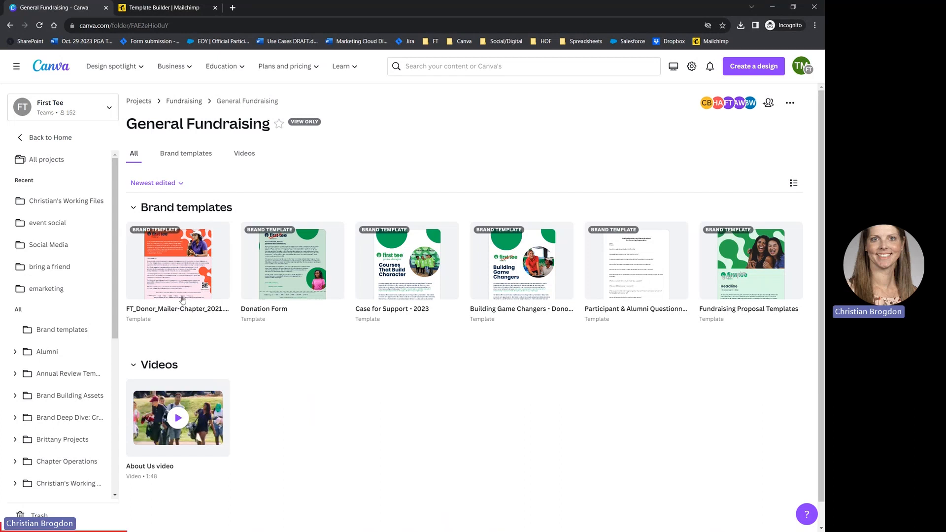
click(167, 281)
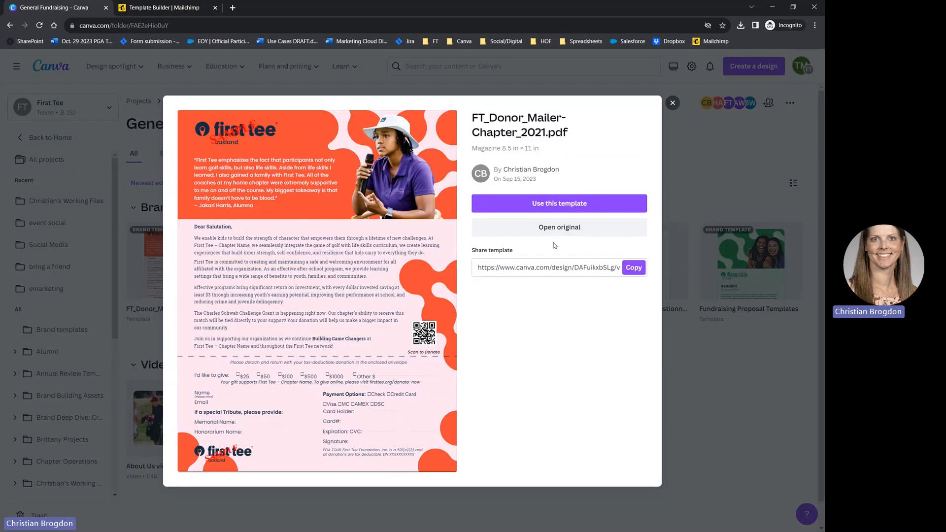
click(577, 209)
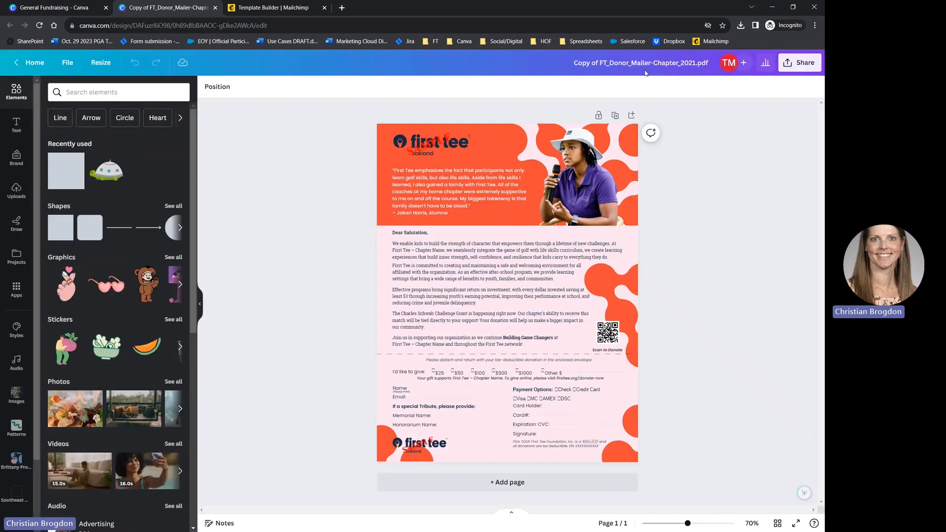
Rename the new design TEST EOY Mailer and collapse the elements panel to see the whole mailer.
drag(709, 63, 525, 65)
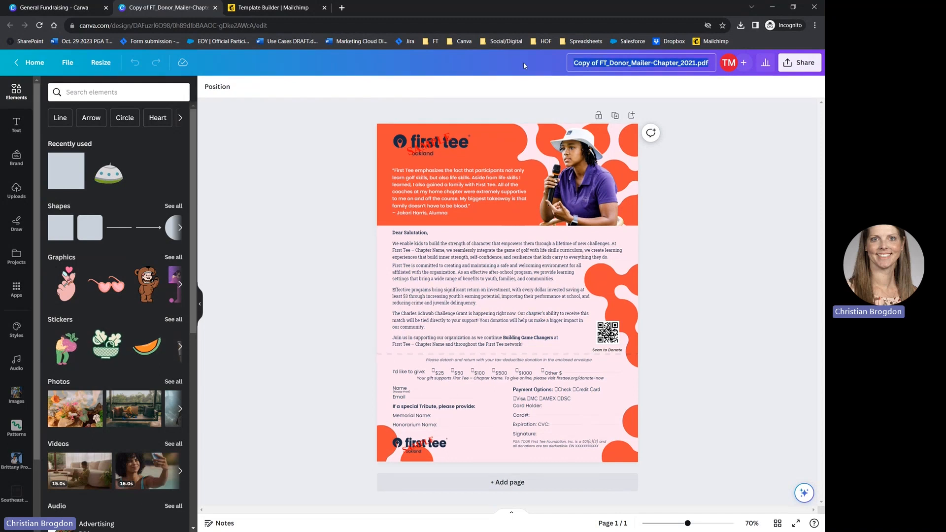
text(TEST)
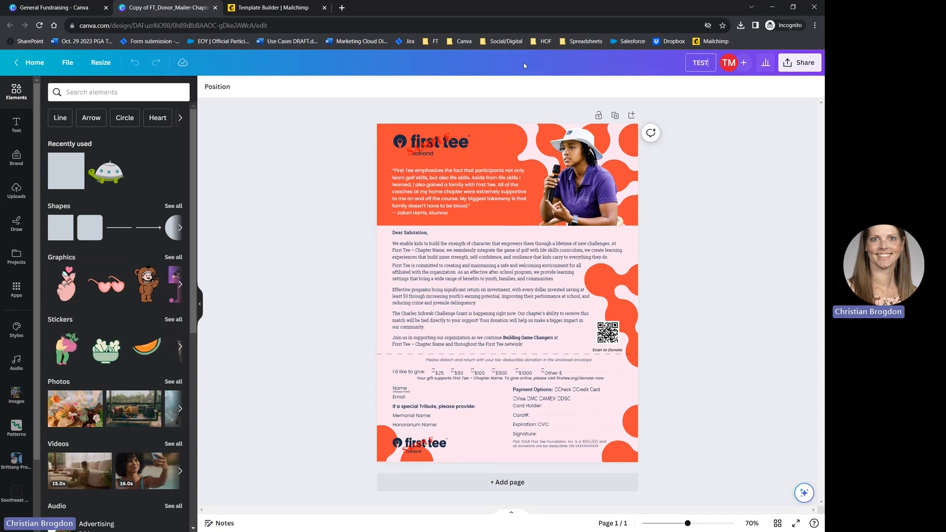
text( EOY)
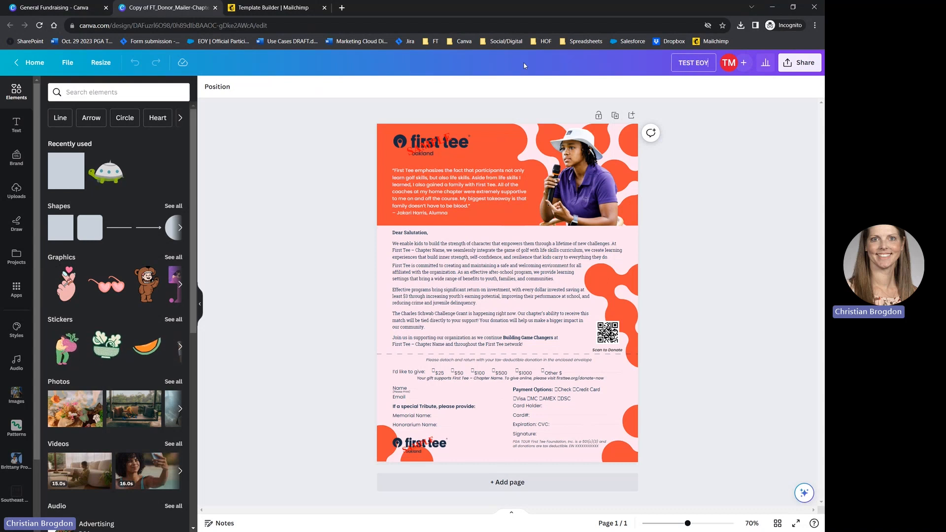
text( Mailer)
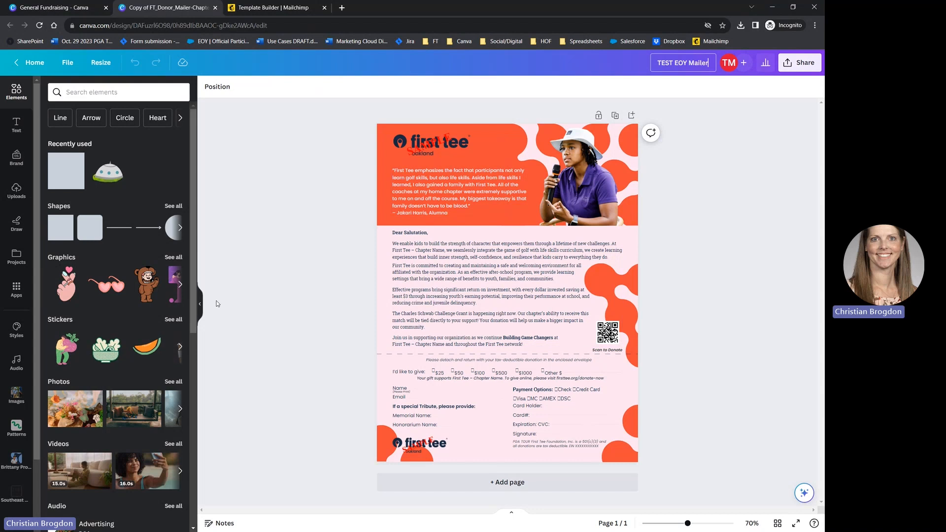
click(200, 306)
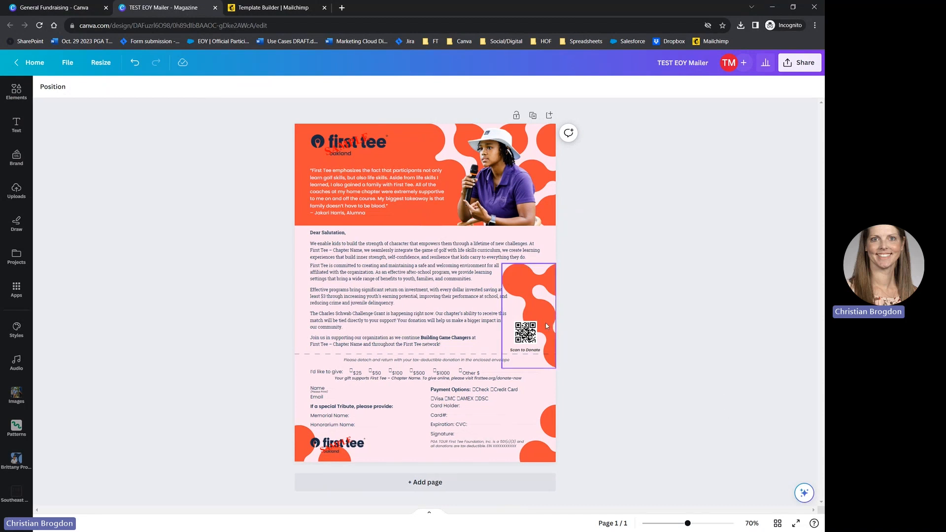
click(400, 282)
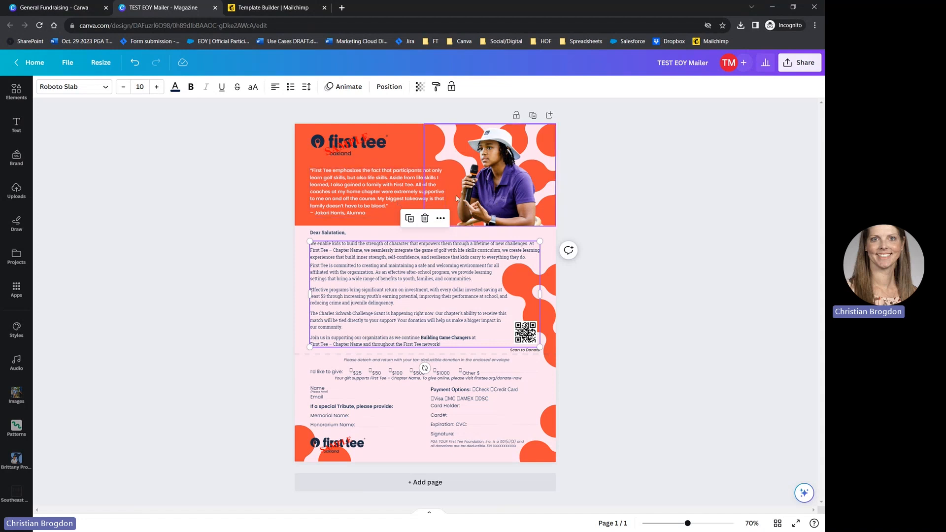
click(235, 288)
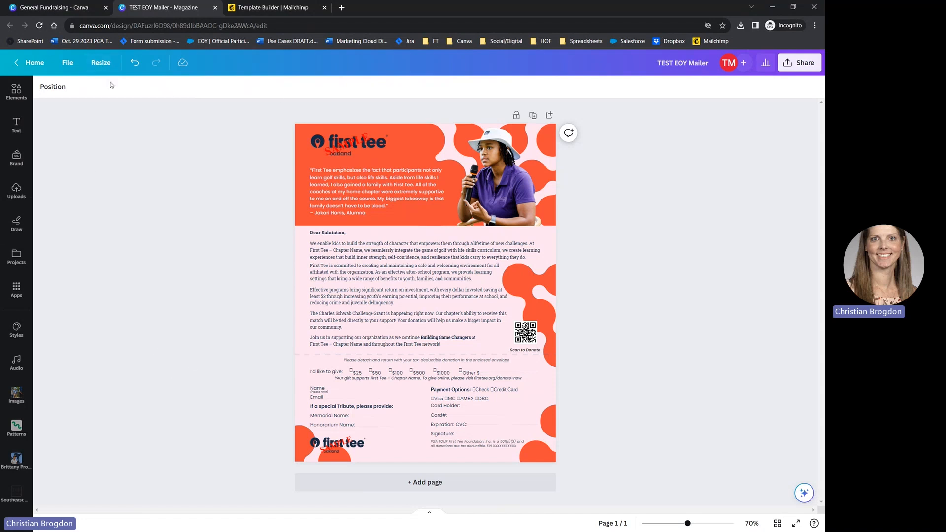
Create a resized copy of the mailer in the Email Header format, 600 × 200 px.
click(100, 64)
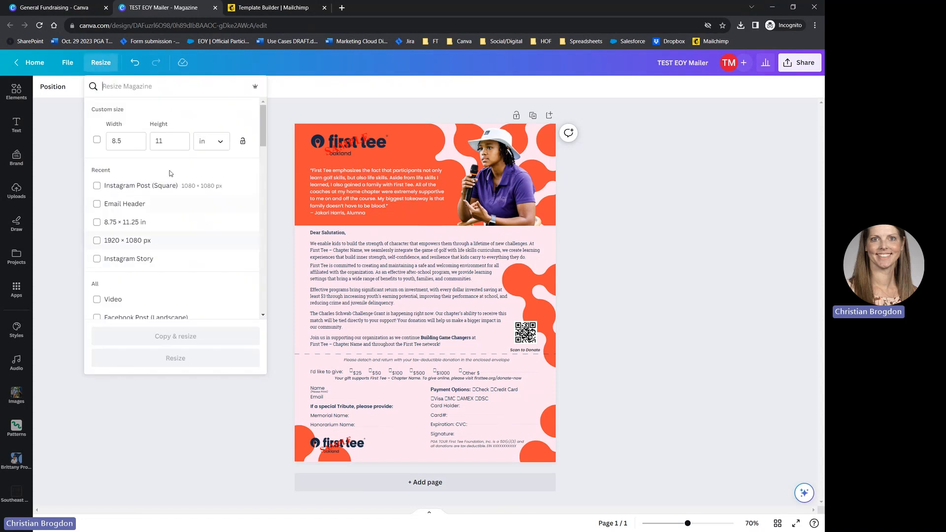
text(email)
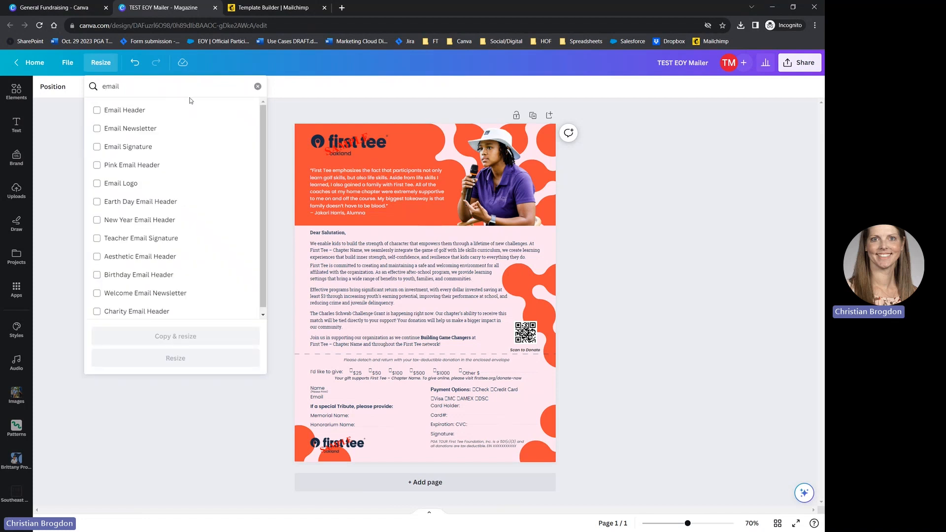
click(97, 112)
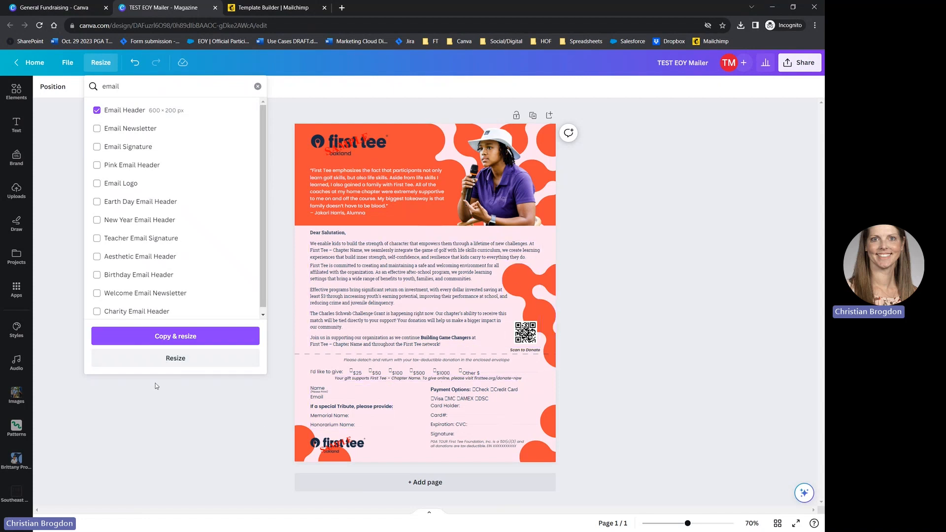
click(180, 341)
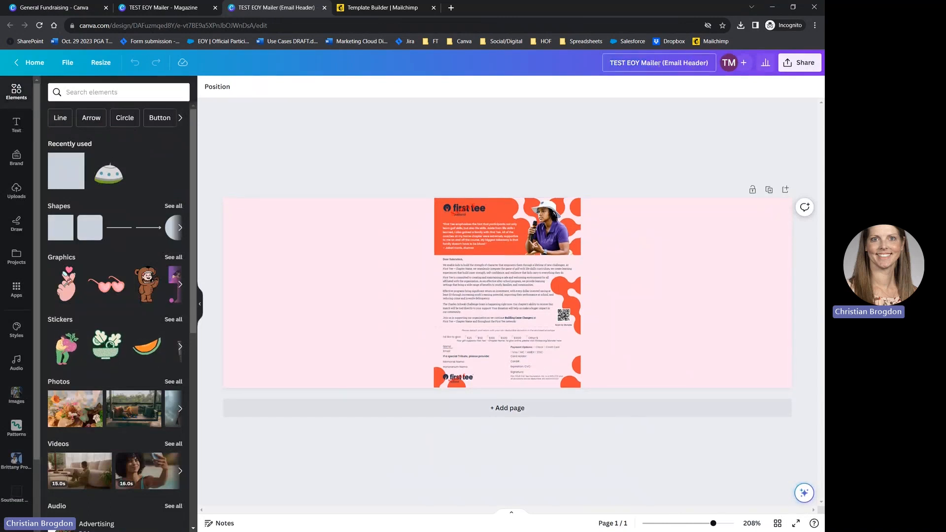
Rename the resized copy as TEST EOY - Email Header, without the word Mailer or the parentheses.
drag(640, 63, 661, 63)
key(BackSpace)
key(Delete)
key(Delete)
text(-)
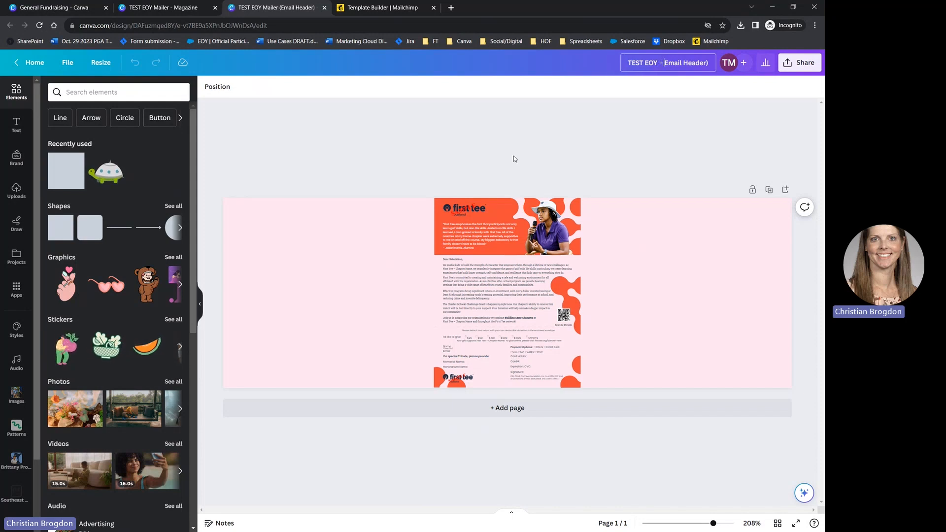
click(467, 134)
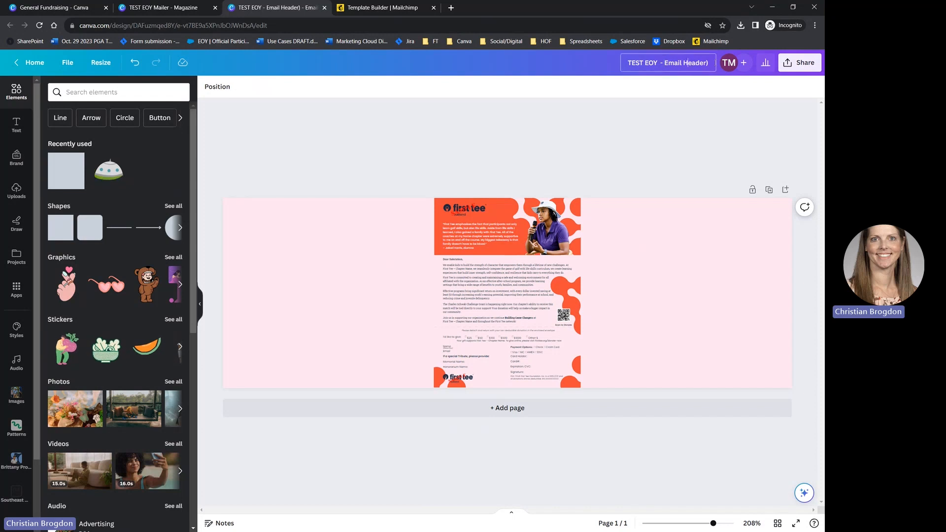
key(BackSpace)
click(545, 128)
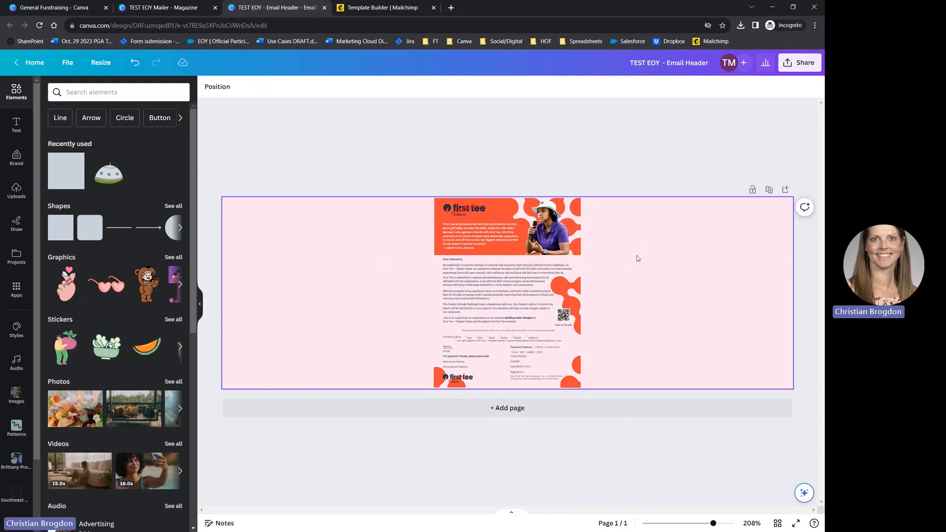
Delete all letter and donation form elements below the orange banner, keeping its logo, quote and photo.
drag(607, 259, 437, 379)
drag(422, 384, 395, 391)
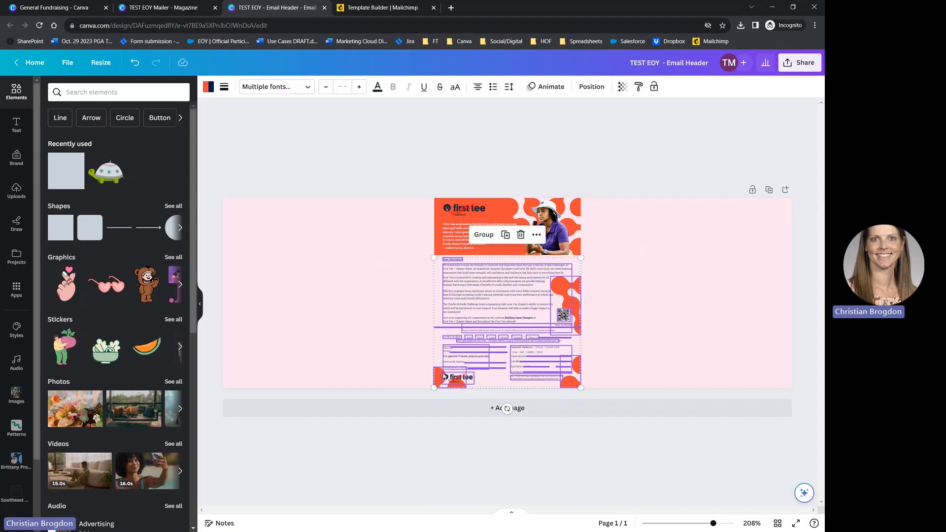
key(Delete)
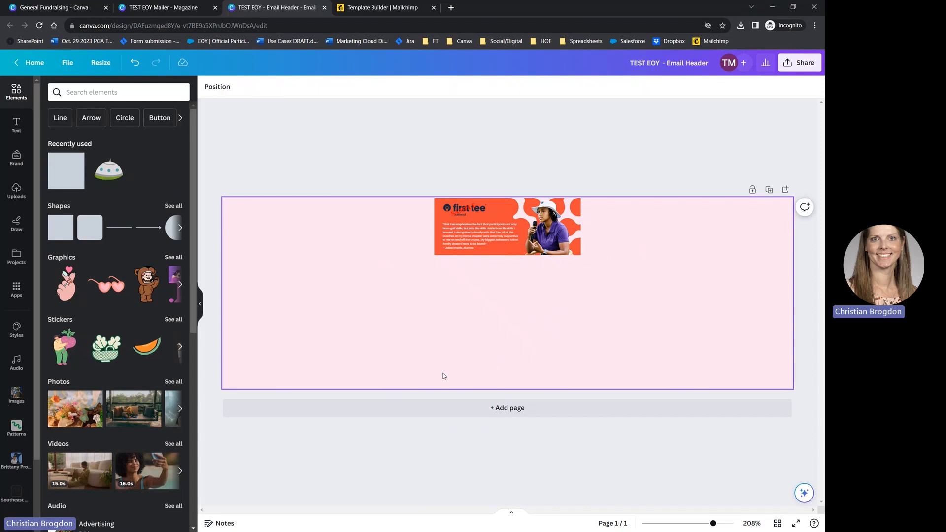
Enlarge the orange banner with its logo, quote and photo together so it fills the whole email header.
drag(639, 270, 385, 202)
drag(433, 256, 213, 334)
drag(579, 345, 817, 397)
drag(236, 287, 236, 279)
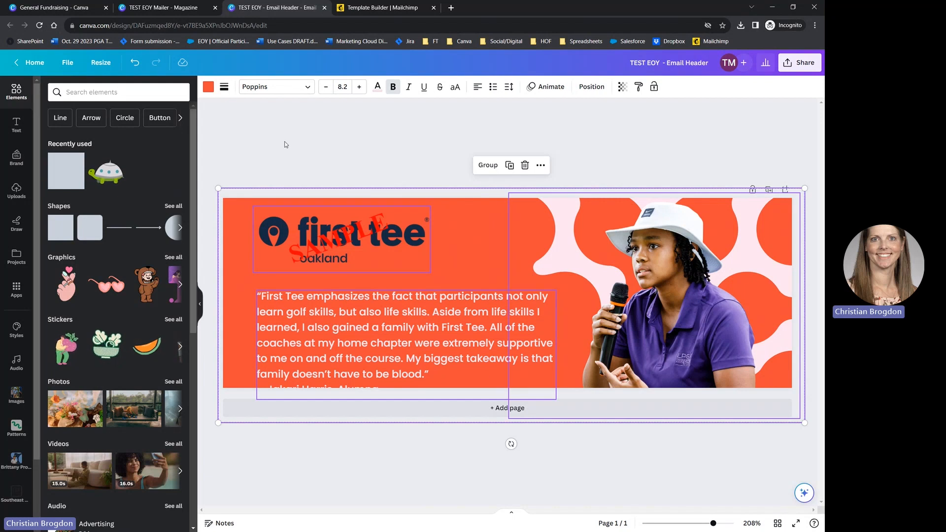
click(321, 154)
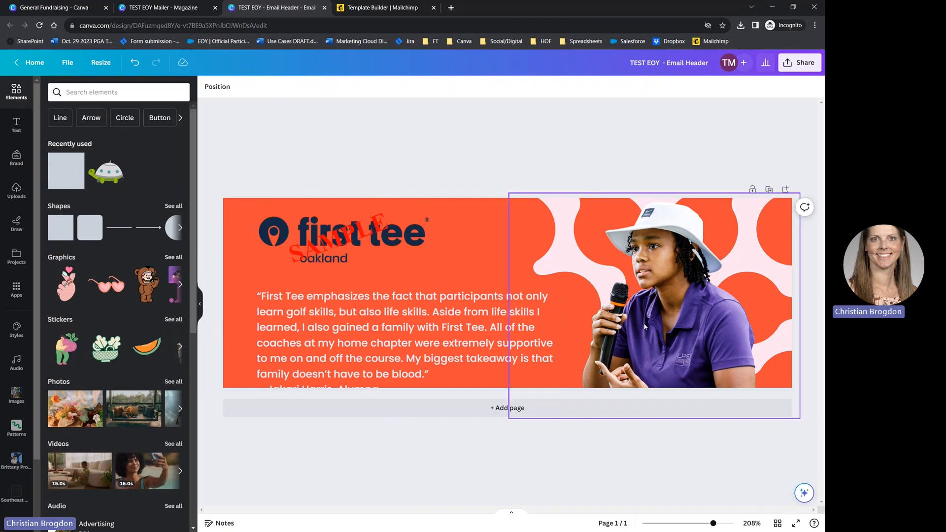
Shrink the First Tee logo, then scale the quote to size 7.5, widen its text box and fit it inside the banner.
click(343, 261)
drag(430, 271, 396, 249)
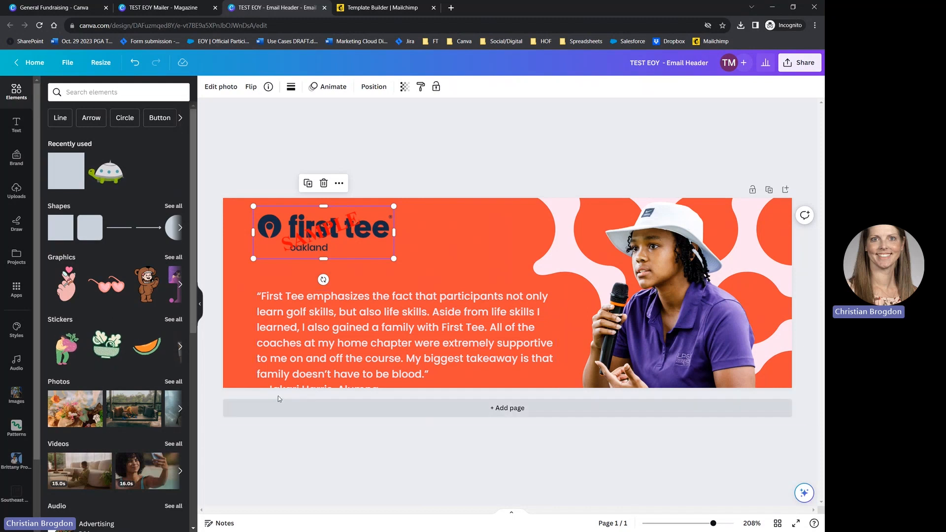
click(343, 335)
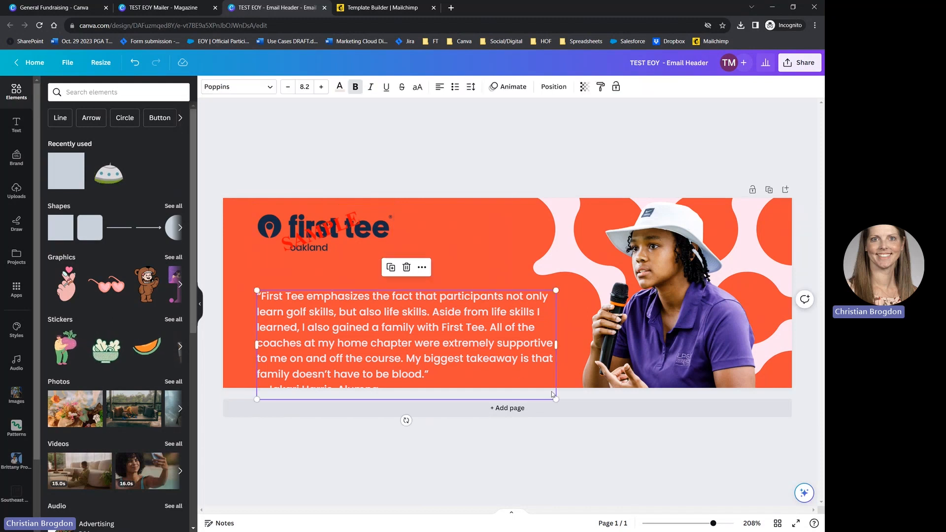
drag(556, 400, 530, 390)
drag(398, 334, 390, 309)
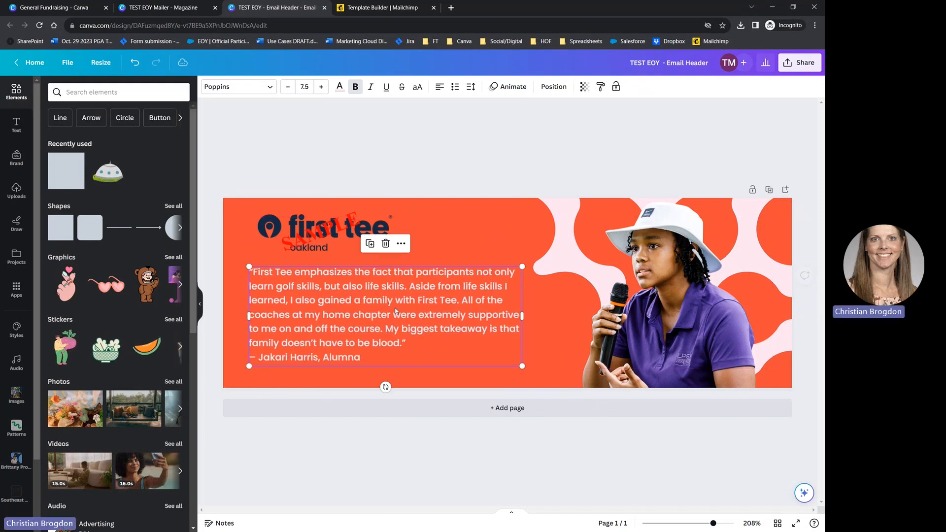
drag(522, 315, 574, 313)
drag(442, 299, 443, 326)
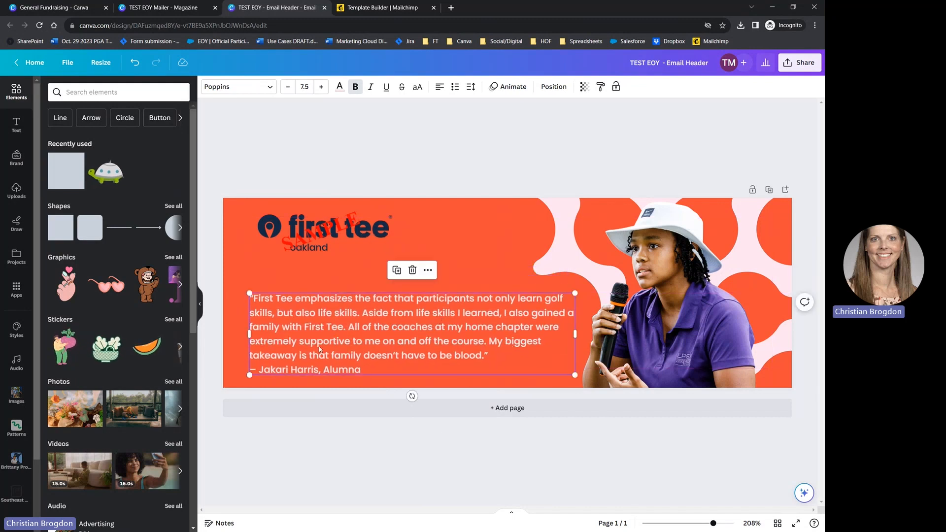
Change the quote text from white to dark navy and move it slightly up.
double_click(389, 336)
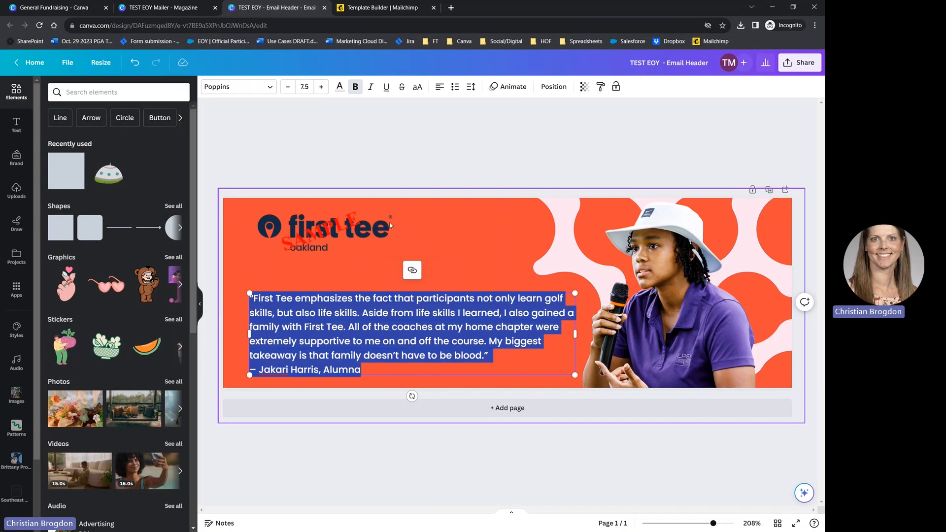
click(344, 93)
click(81, 186)
click(300, 134)
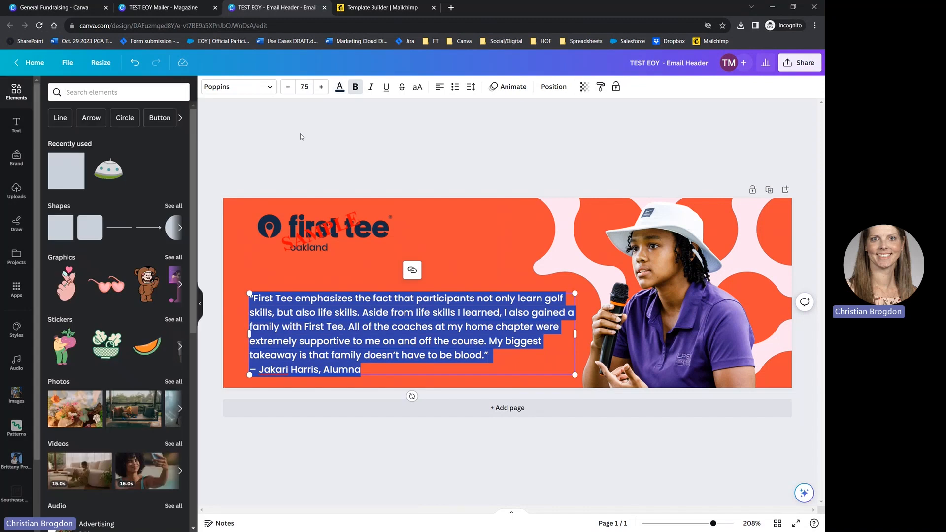
click(417, 156)
drag(337, 344, 337, 335)
Shift the speaker photo slightly to the right and nudge the quote text up a little.
click(649, 321)
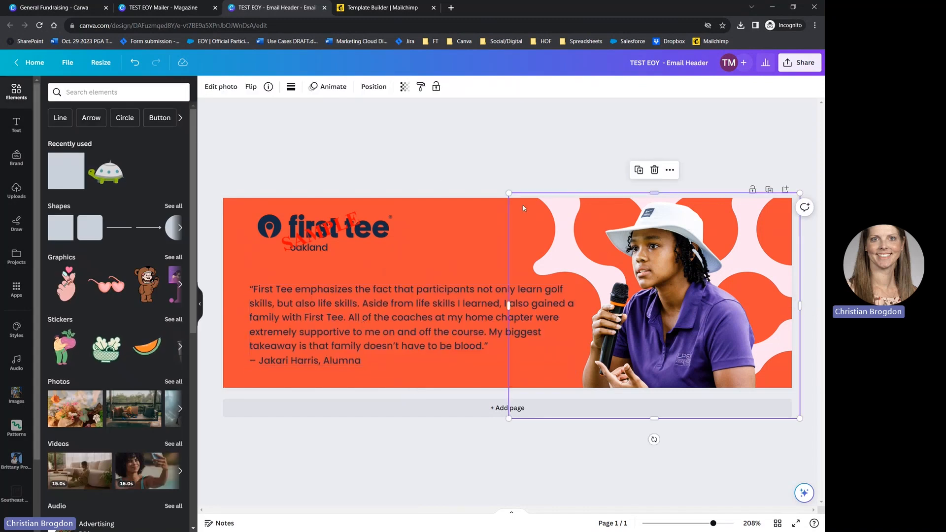
drag(671, 293, 685, 293)
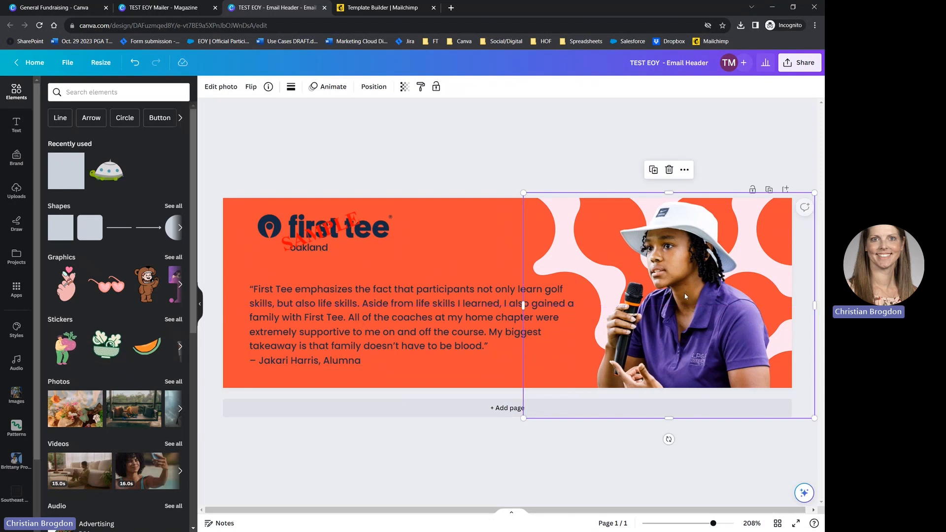
click(362, 142)
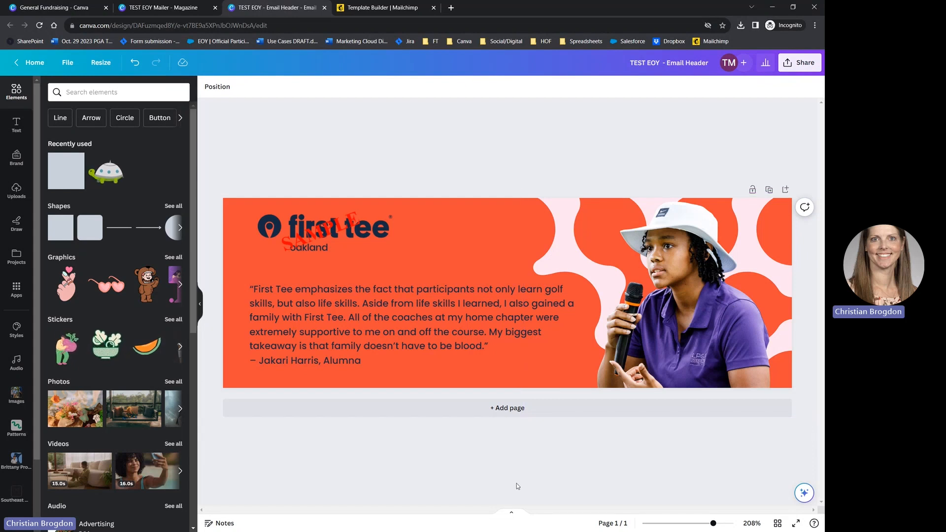
click(307, 315)
drag(315, 315, 315, 313)
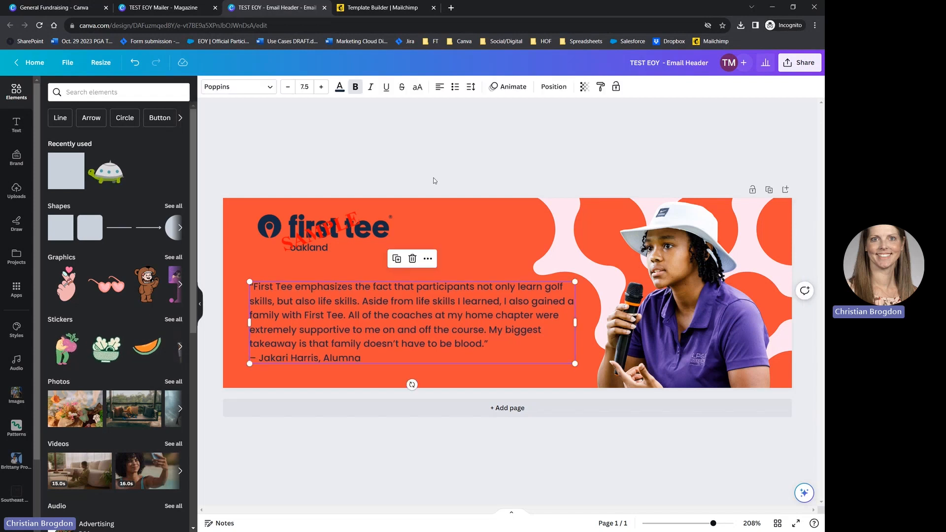
click(537, 116)
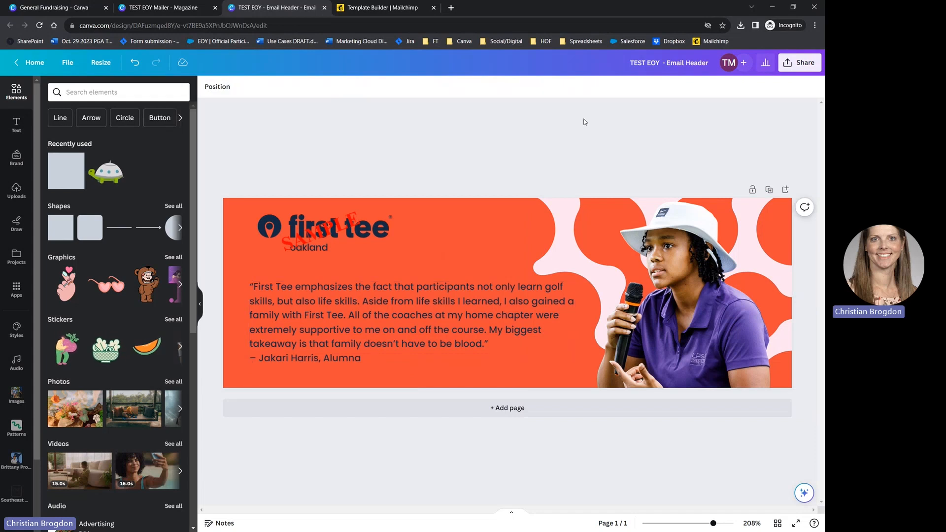
Download the email header as a JPG at size 2.5 (1,500 × 500 px) with quality 100.
click(799, 63)
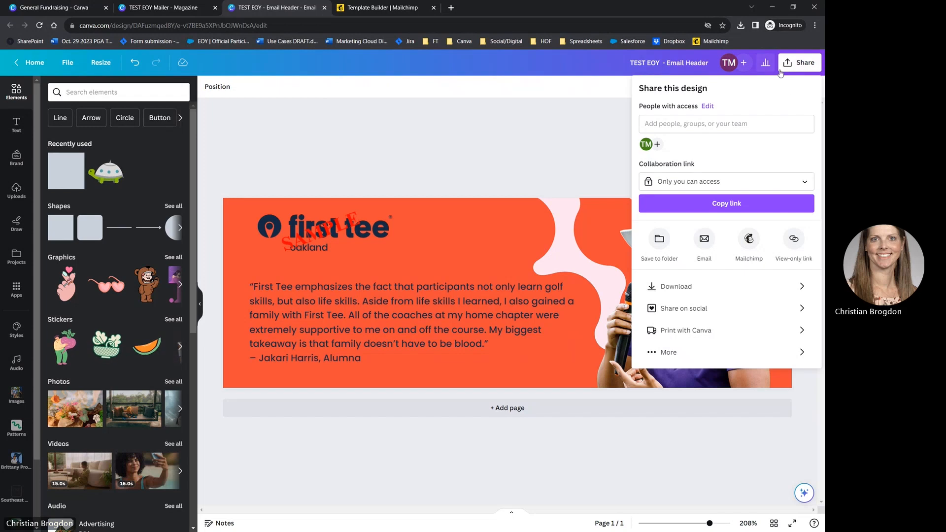
click(671, 290)
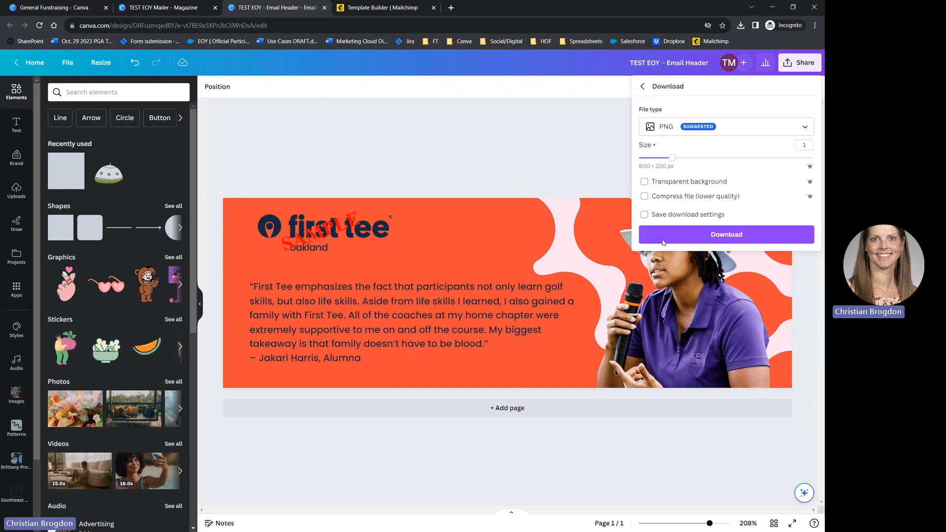
click(724, 128)
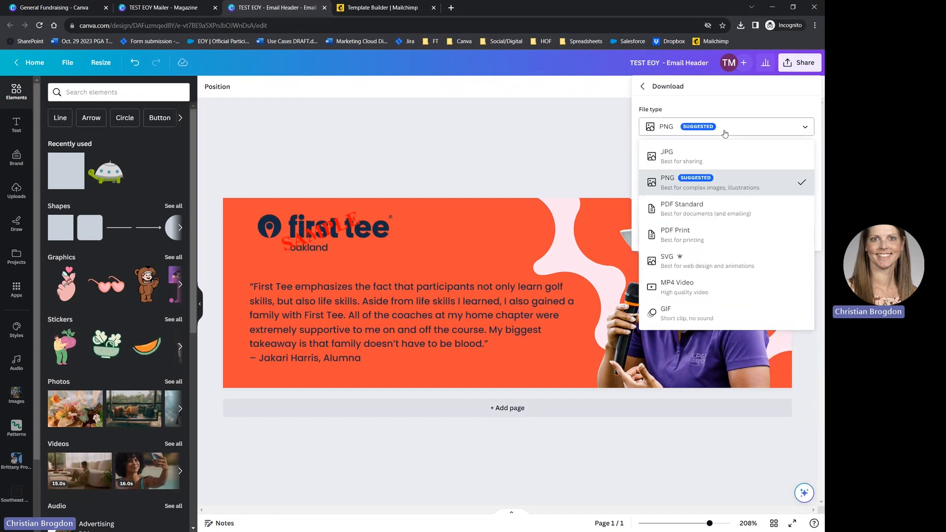
click(729, 161)
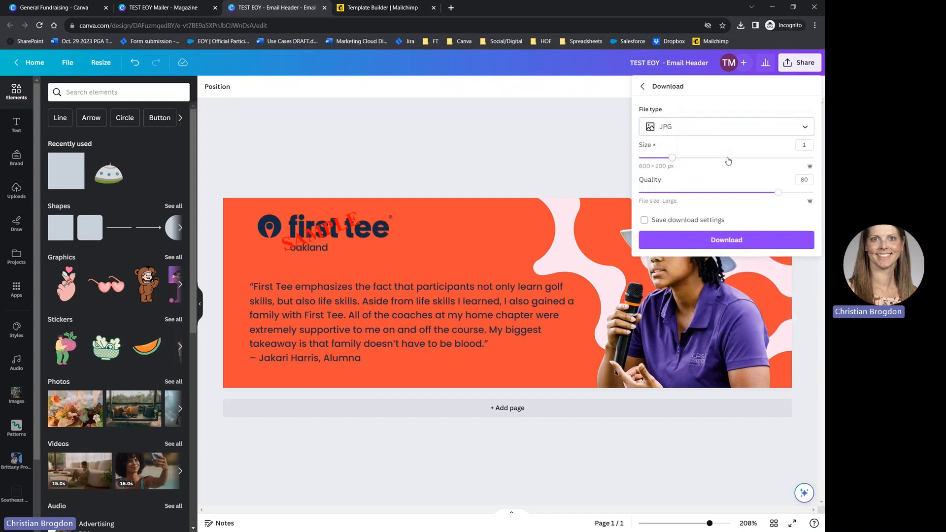
drag(673, 159, 812, 192)
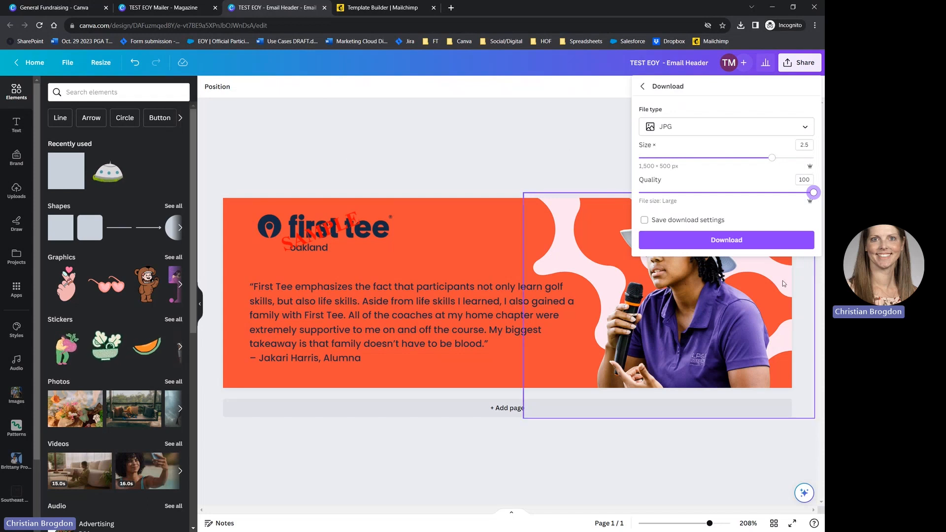
click(725, 242)
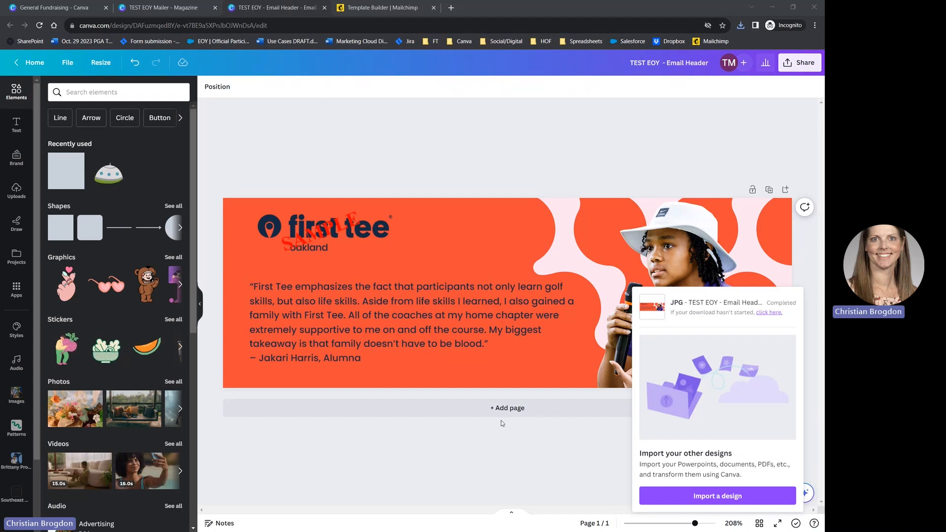
click(773, 9)
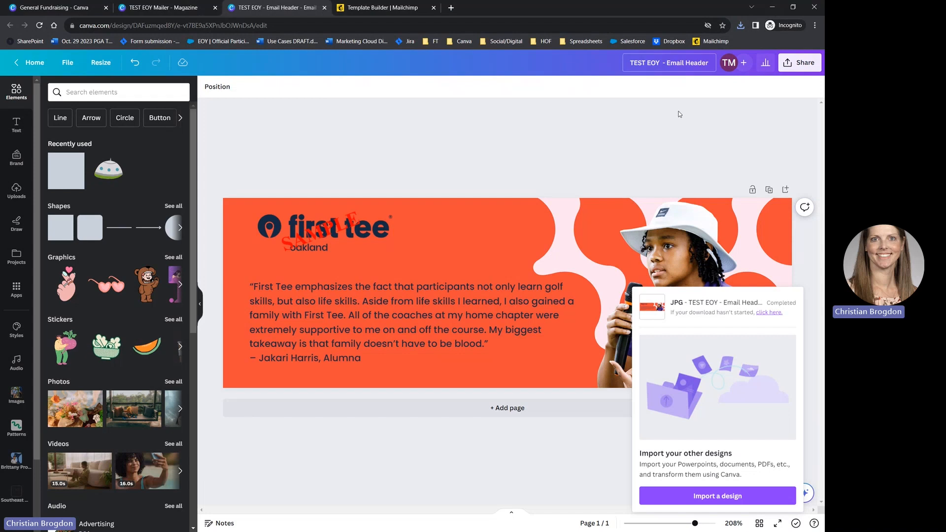
click(335, 123)
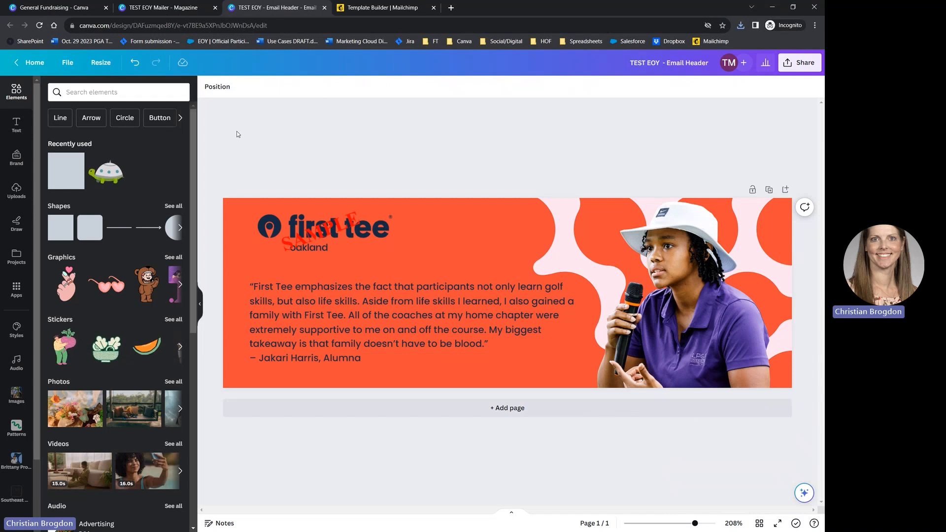
Create a resized copy of the email header in the Instagram Post (Square) format.
click(92, 63)
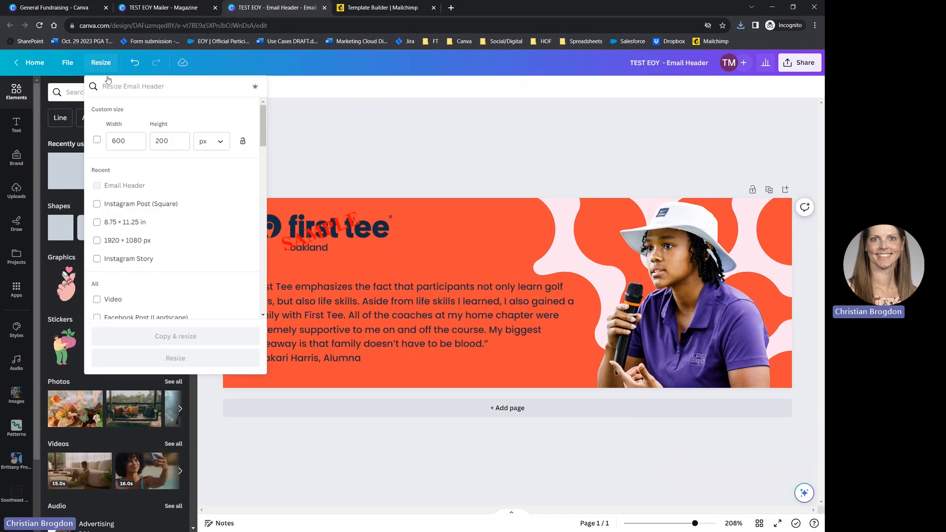
click(140, 206)
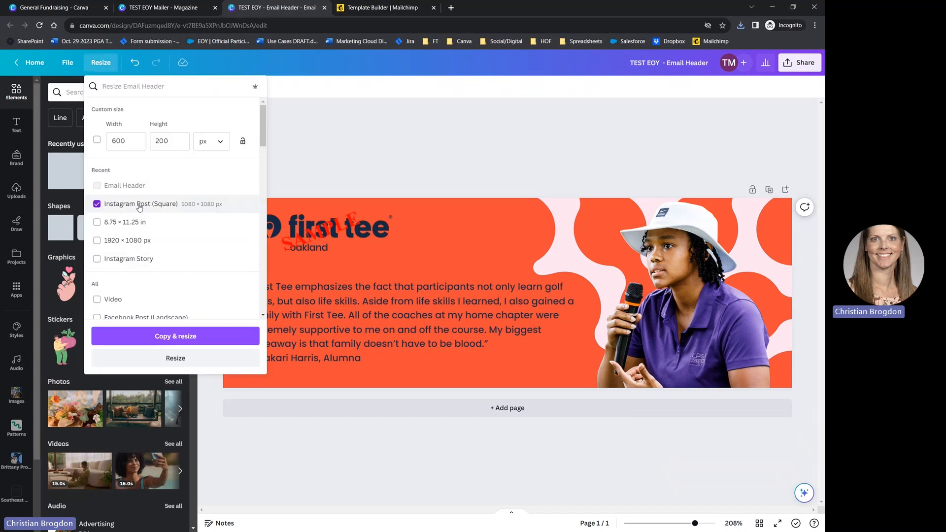
click(189, 337)
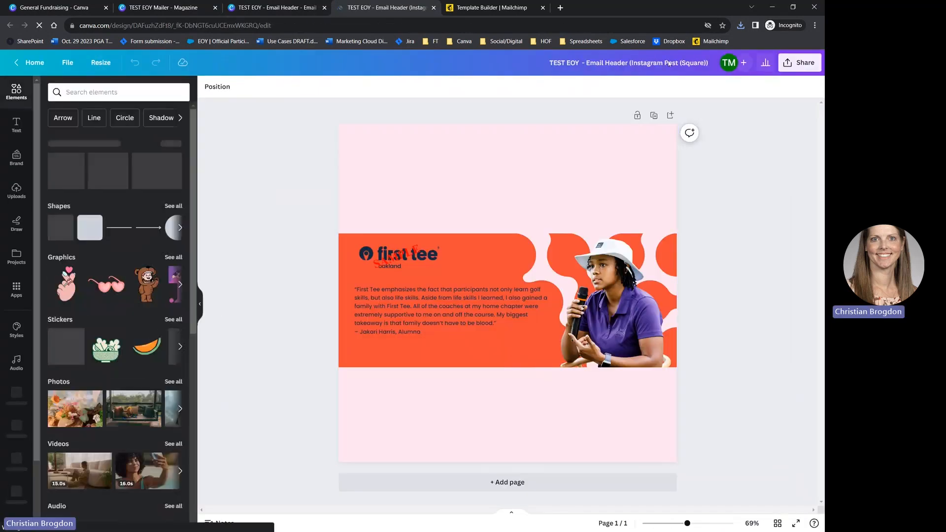
Rename the square copy to "TEST EOY - Instagram Post (Square)".
drag(631, 63, 587, 62)
key(BackSpace)
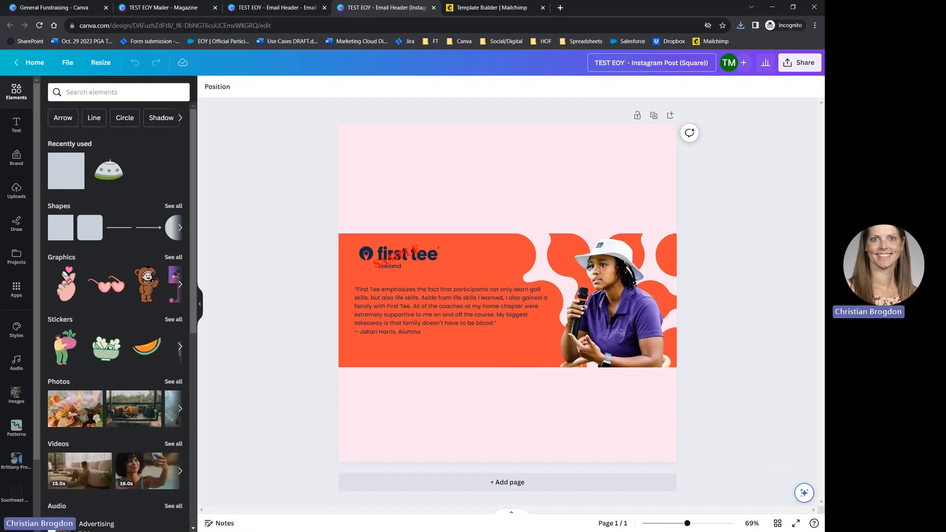
click(710, 63)
key(BackSpace)
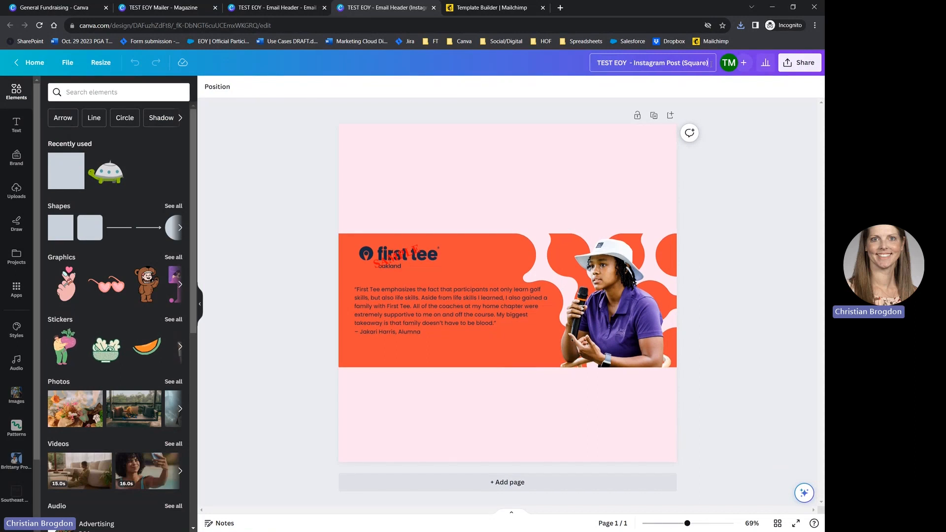
click(239, 146)
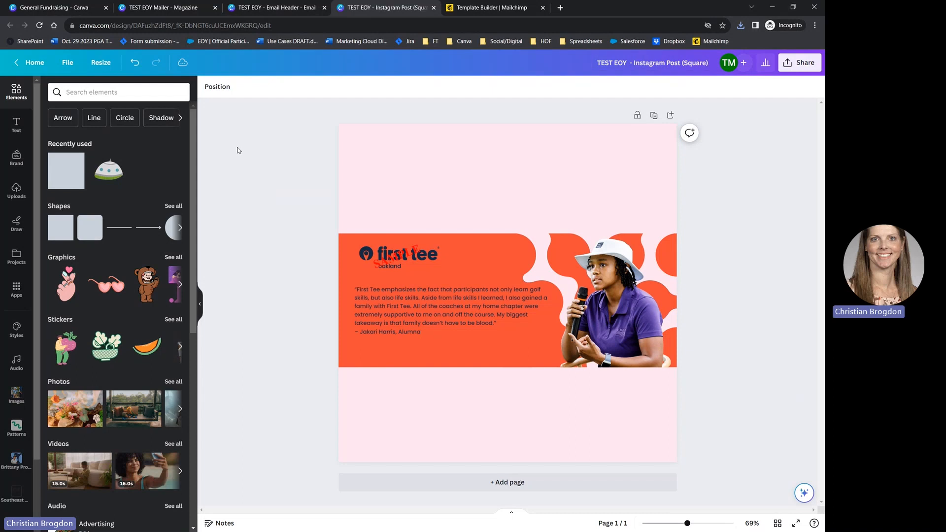
Enlarge the orange patterned background and reposition it to cover most of the square post.
click(473, 263)
drag(336, 231, 39, 42)
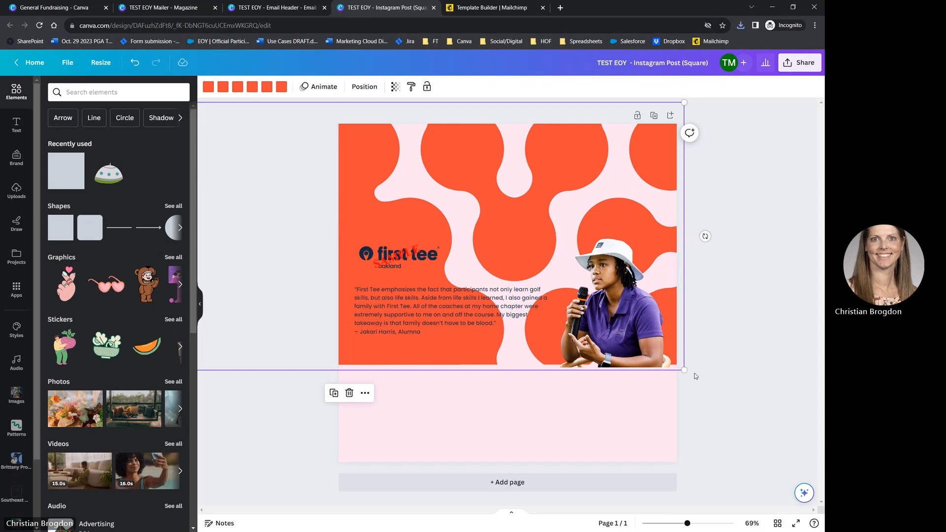
drag(687, 372, 798, 438)
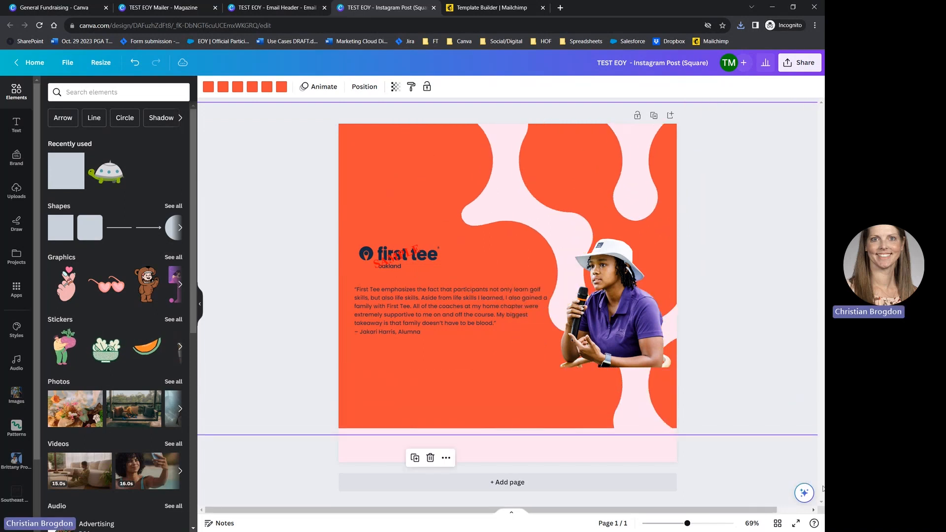
drag(255, 387, 553, 433)
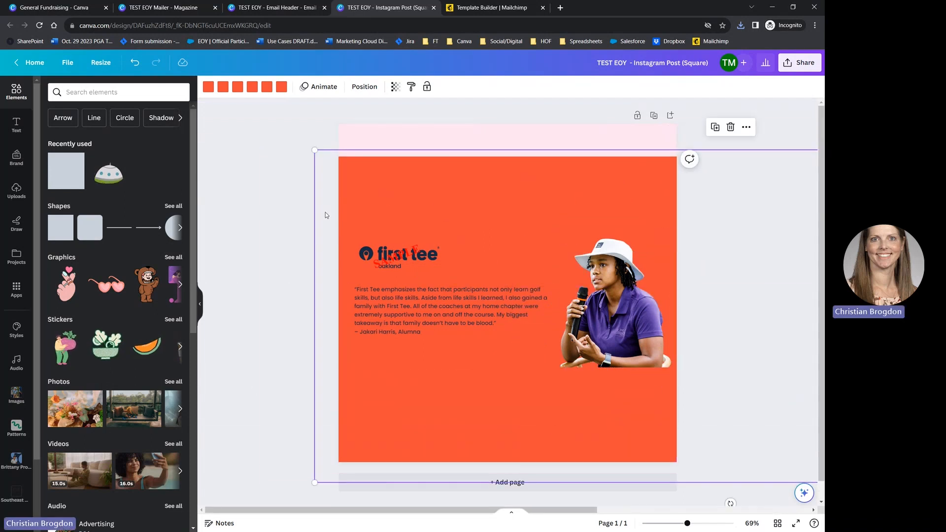
drag(316, 158, 211, 108)
drag(380, 397, 187, 385)
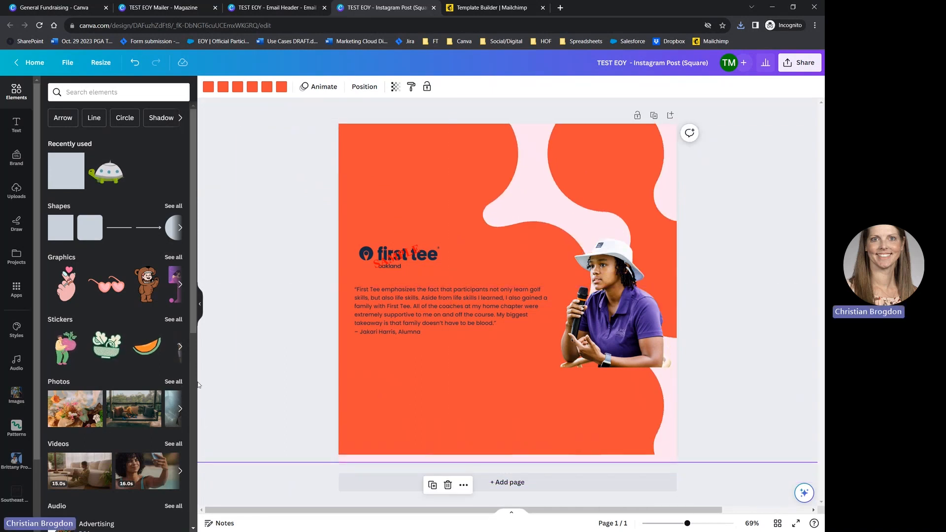
Enlarge the speaker photo into the lower right corner of the post and shift the orange background down to cover the lower edge.
click(520, 261)
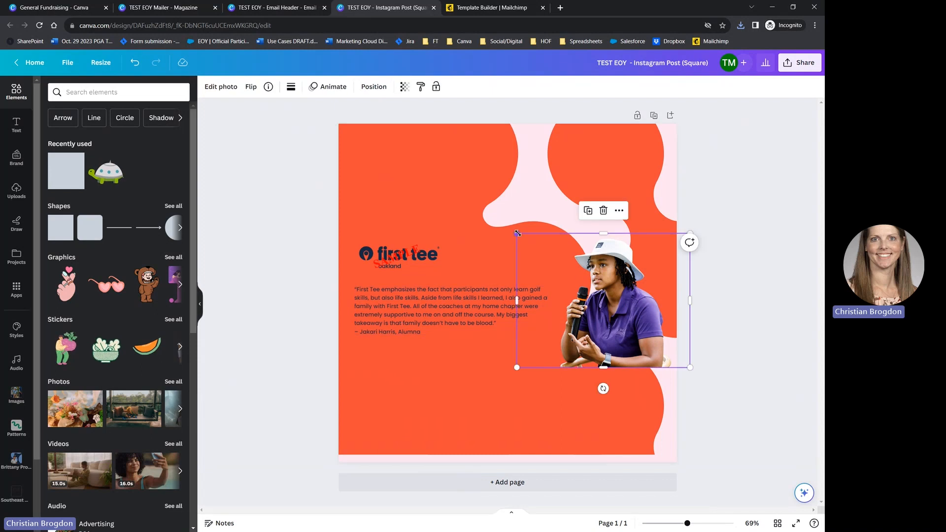
drag(517, 235, 405, 163)
drag(587, 314, 603, 397)
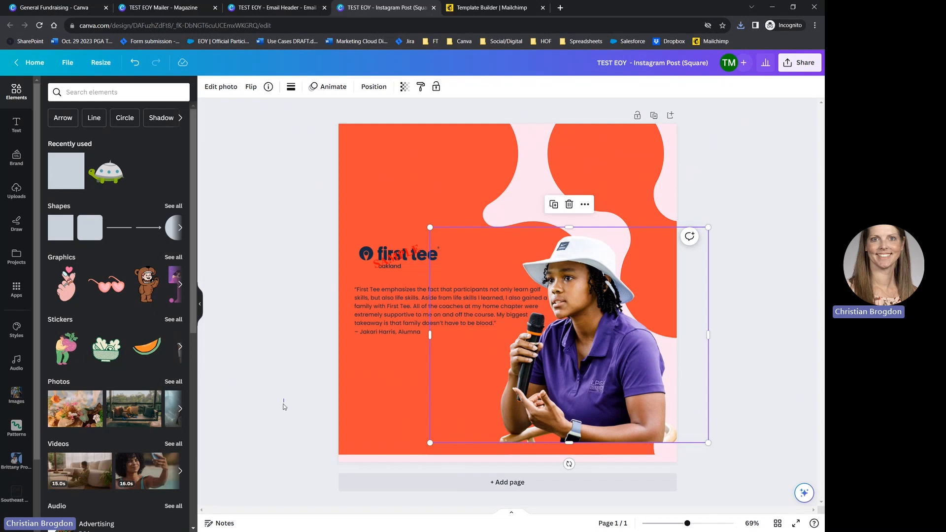
drag(284, 404, 327, 394)
drag(602, 409, 602, 429)
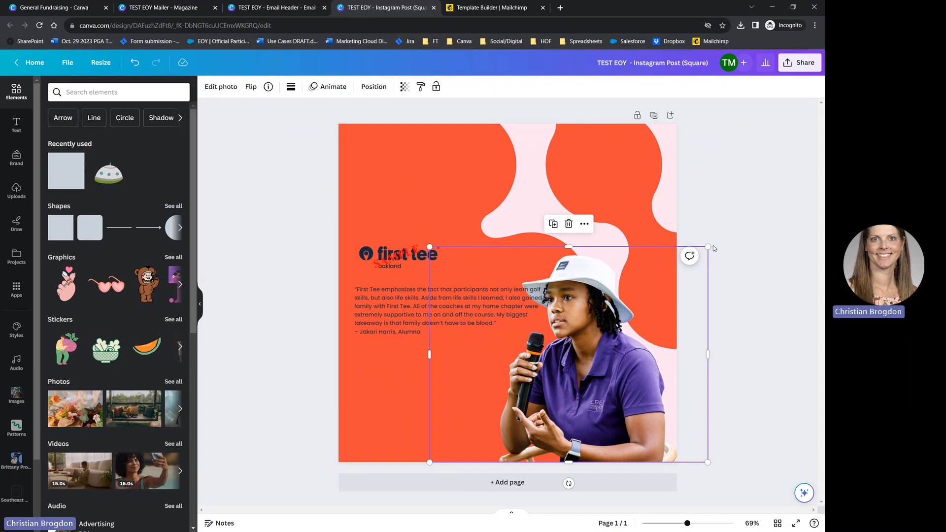
drag(708, 247, 805, 184)
drag(620, 325, 574, 325)
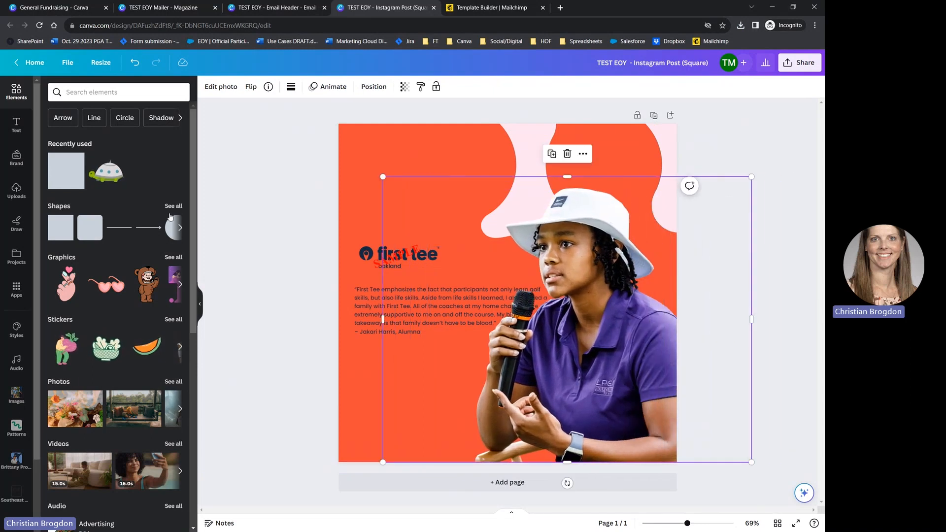
Move the First Tee logo to the post's lower left corner and the quote to its upper left area.
click(256, 241)
drag(389, 264, 390, 438)
drag(405, 299, 408, 173)
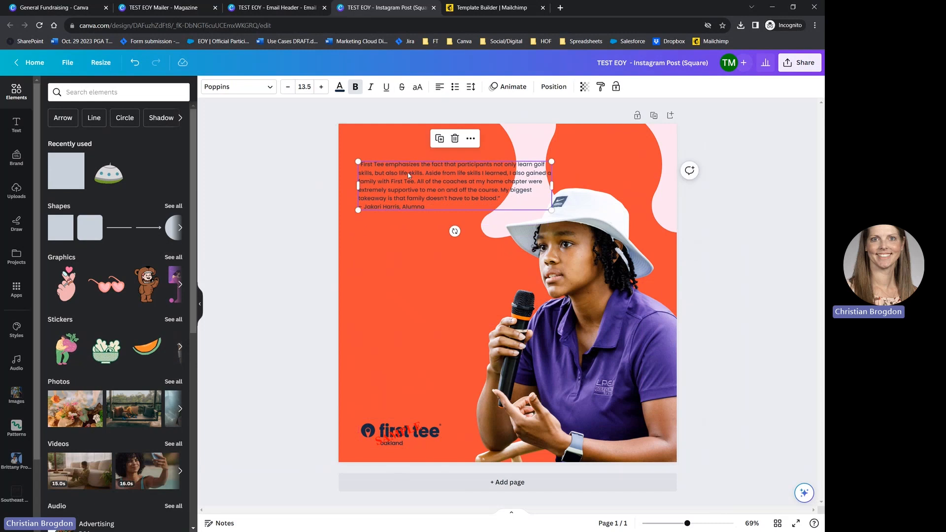
Scale the quote text up to size 20.1 and narrow its text box so the lines wrap before the hat's right side.
double_click(409, 175)
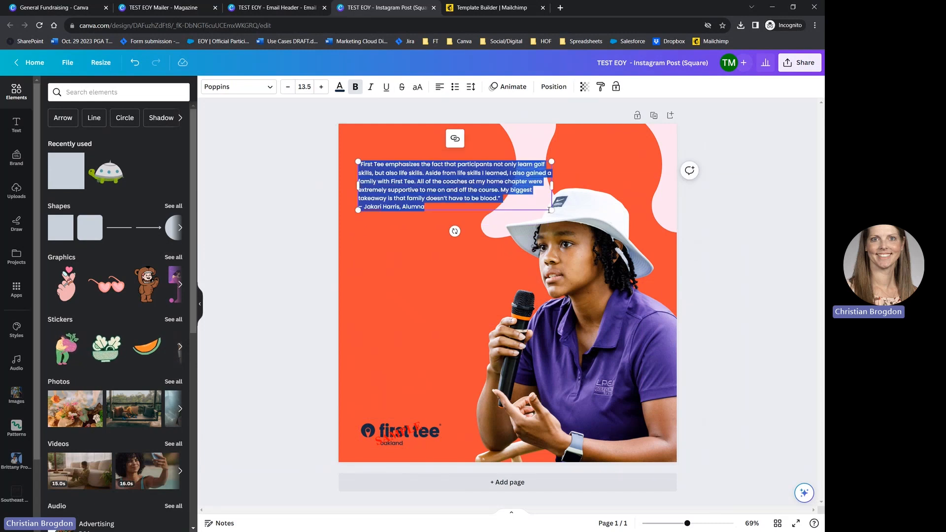
drag(552, 209, 642, 259)
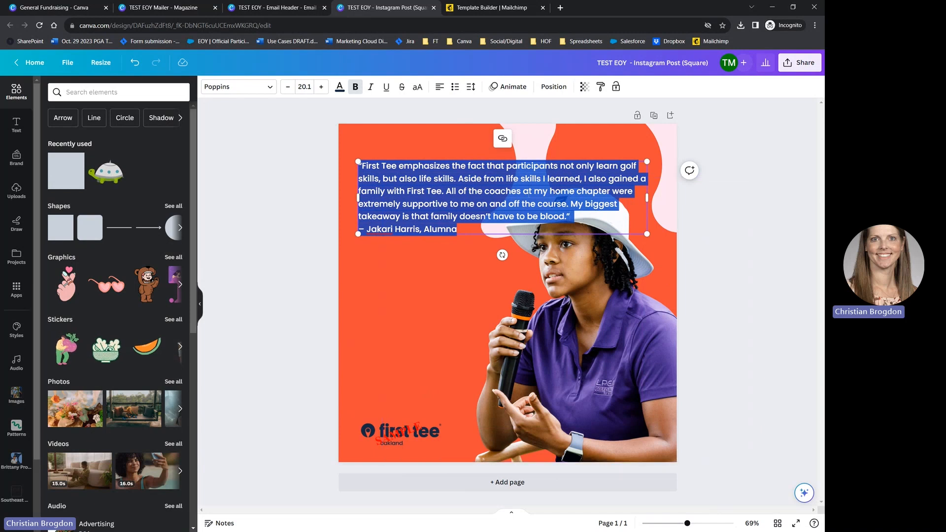
drag(648, 199, 561, 199)
click(454, 216)
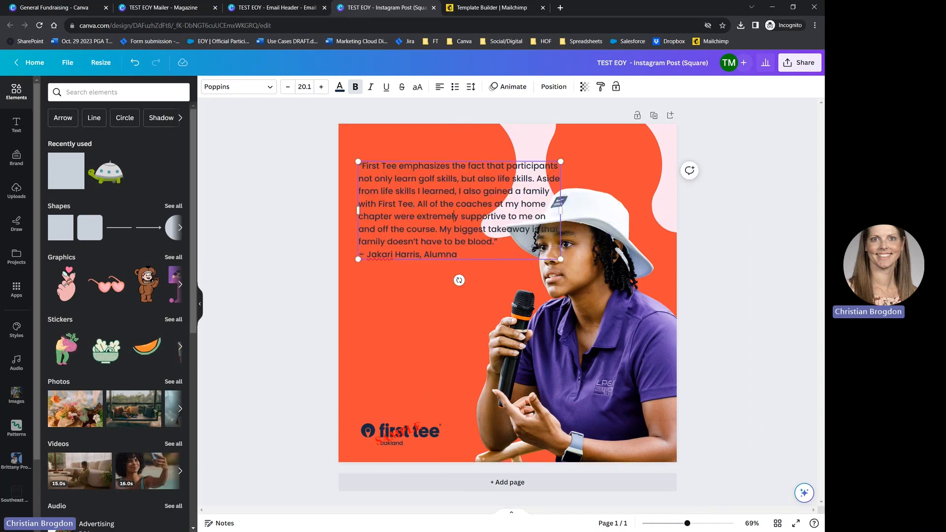
Delete the quote's opening sentences so it starts with "All of the coaches at my home chapter".
drag(415, 204, 362, 164)
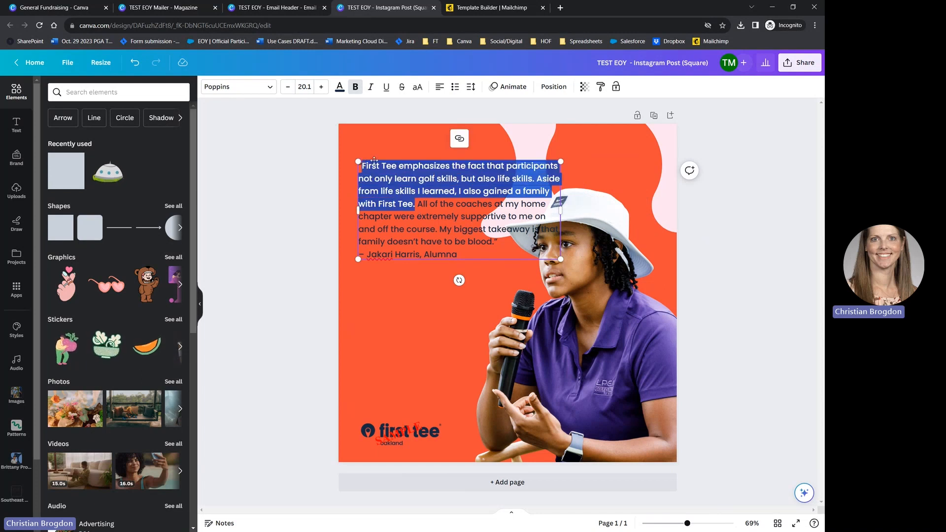
key(BackSpace)
key(Delete)
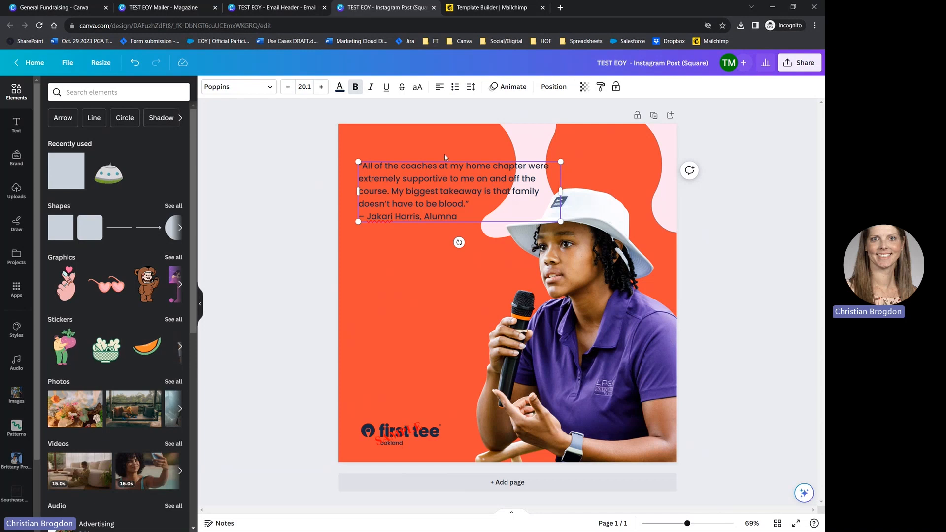
Increase the shortened quote and its attribution to size 34.1 and widen the text box slightly.
drag(464, 216, 359, 165)
click(320, 86)
click(321, 87)
click(320, 87)
click(321, 87)
click(321, 86)
click(321, 87)
click(320, 86)
click(321, 86)
click(321, 87)
click(320, 87)
click(320, 86)
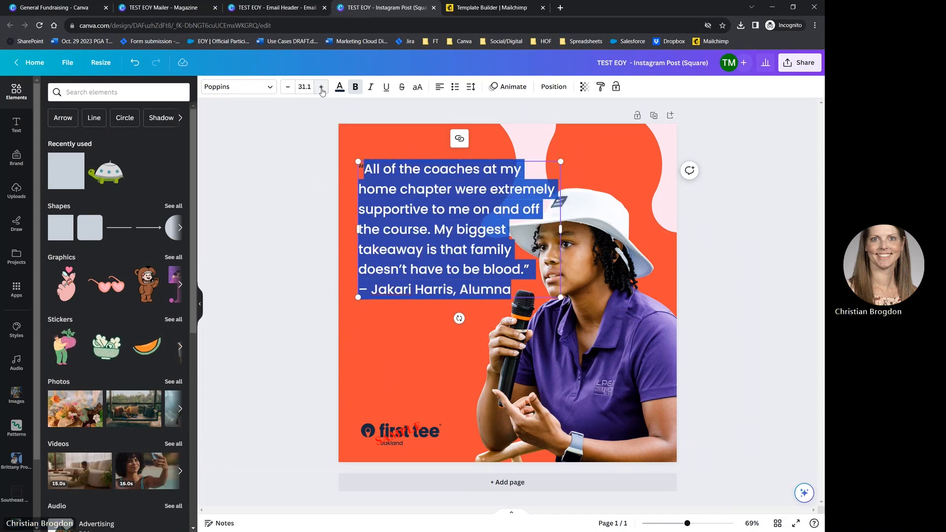
click(321, 87)
click(321, 86)
click(321, 87)
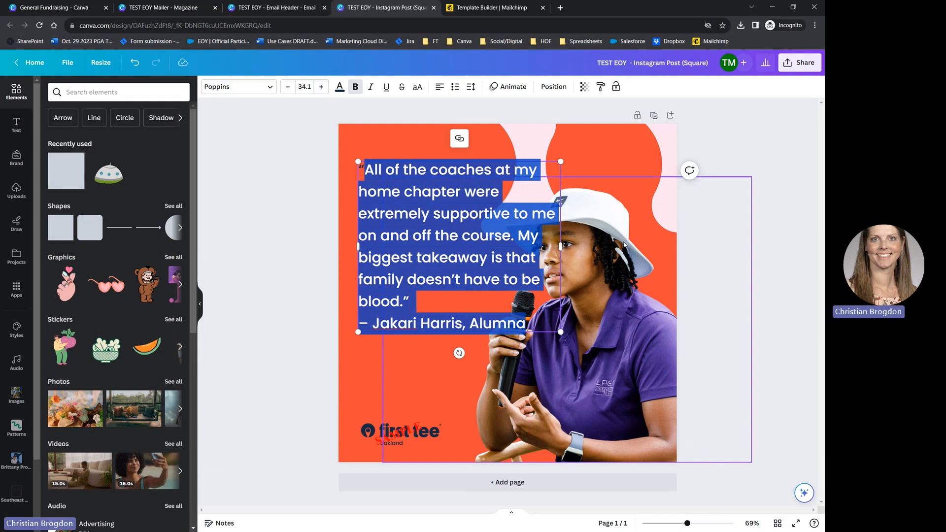
drag(561, 246, 584, 251)
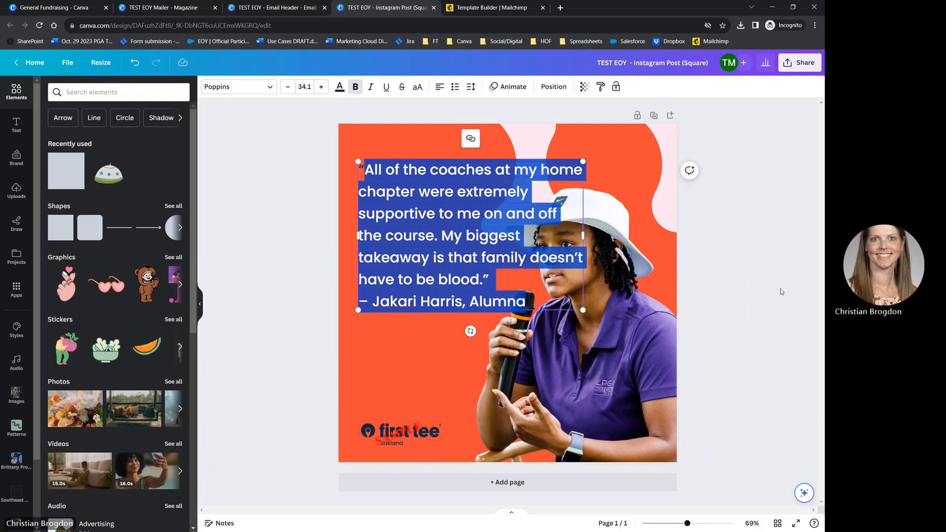
Move the speaker photo slightly right and down, away from the quote text.
click(297, 213)
drag(530, 289, 554, 306)
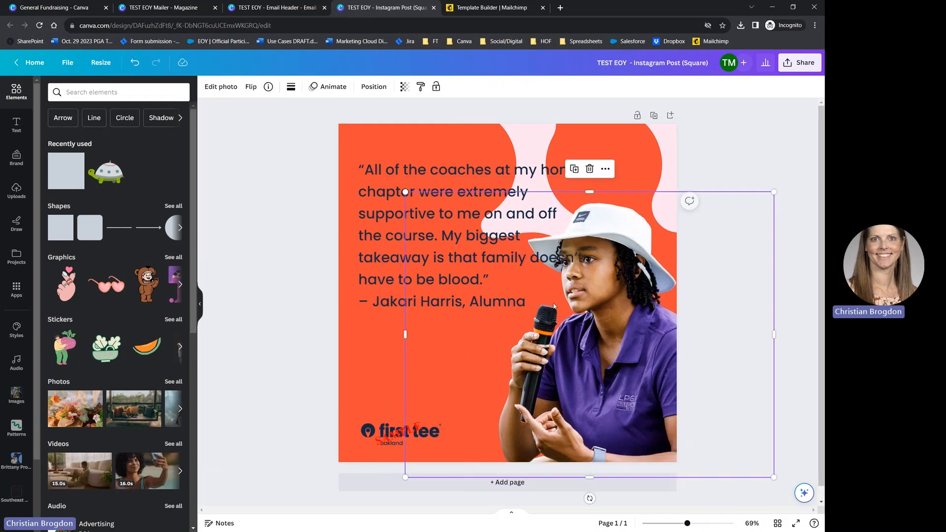
click(407, 186)
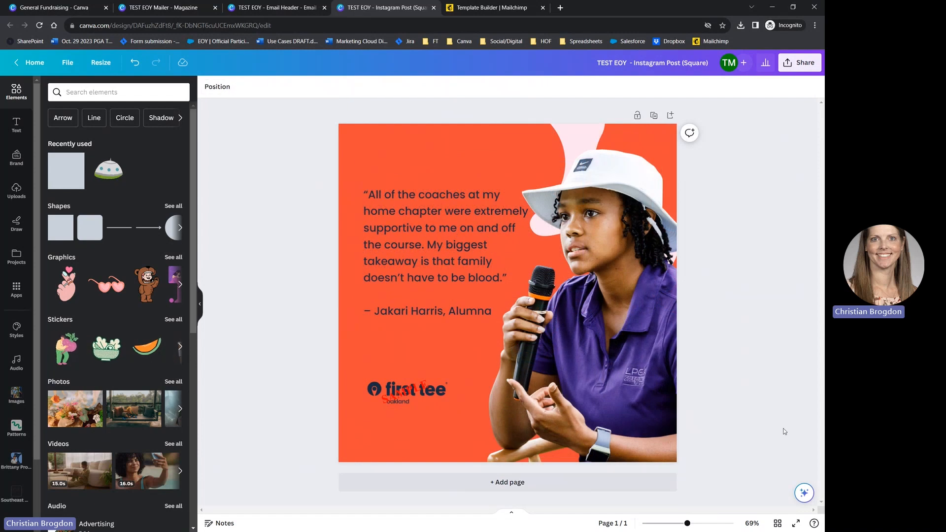
Review the original TEST EOY Mailer design and the email header for comparison with the square post.
click(146, 12)
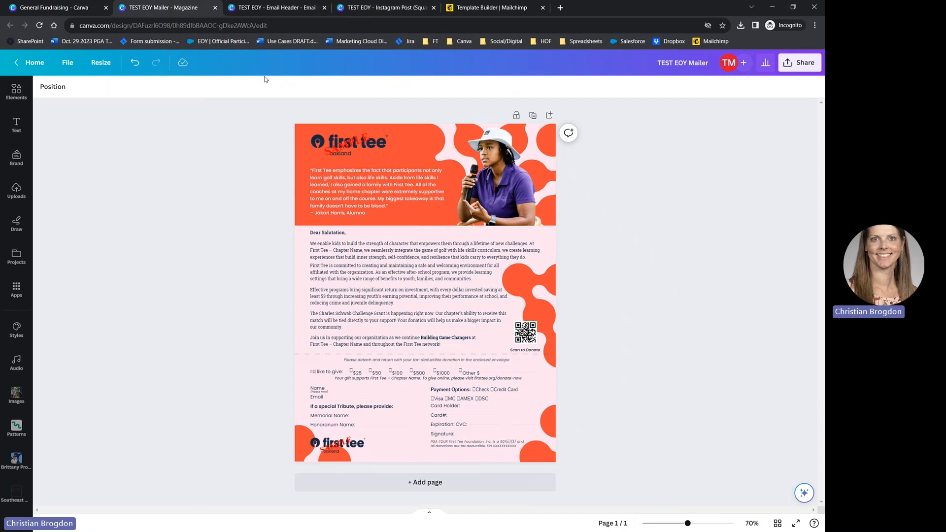
click(269, 9)
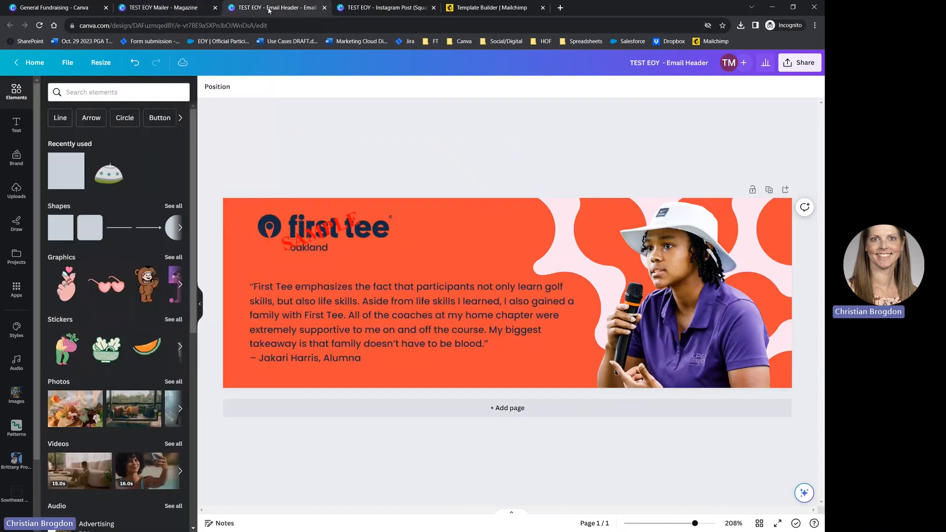
Switch to the EOY Email template in Mailchimp, add a button block between the letter's closing paragraph and the divider, and open its web address for entry.
click(369, 9)
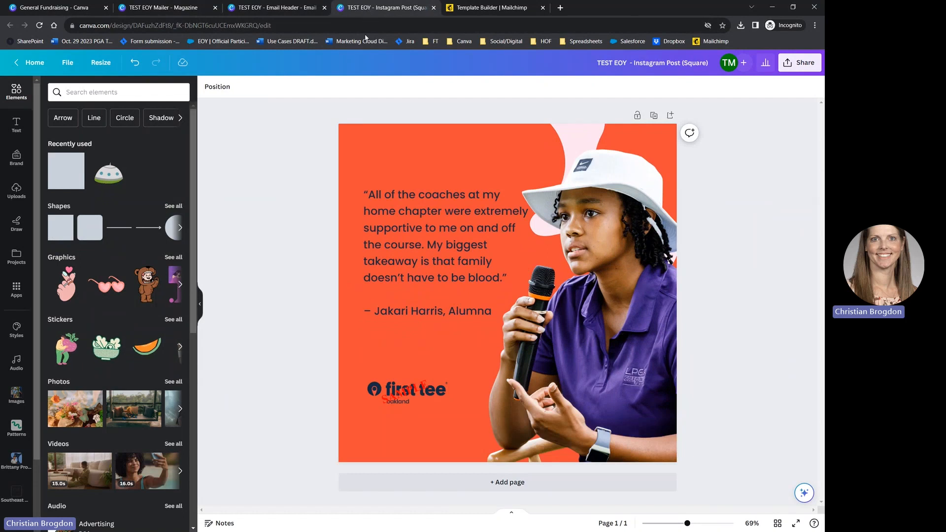
click(508, 9)
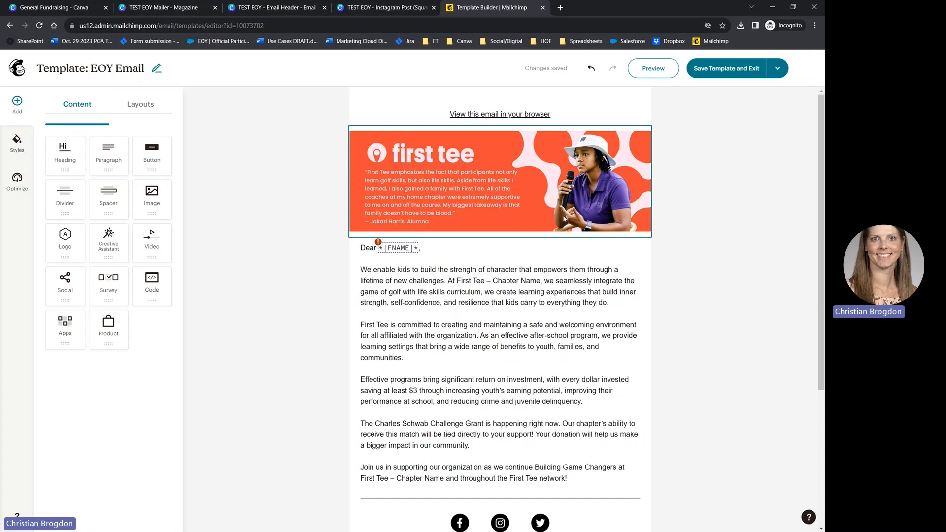
scroll(812, 277, down, 1)
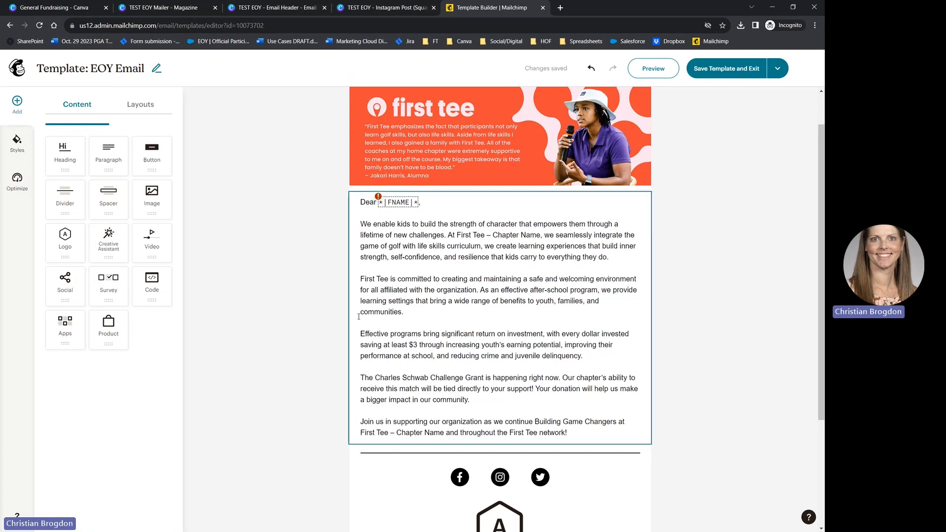
scroll(282, 295, down, 1)
scroll(284, 294, up, 1)
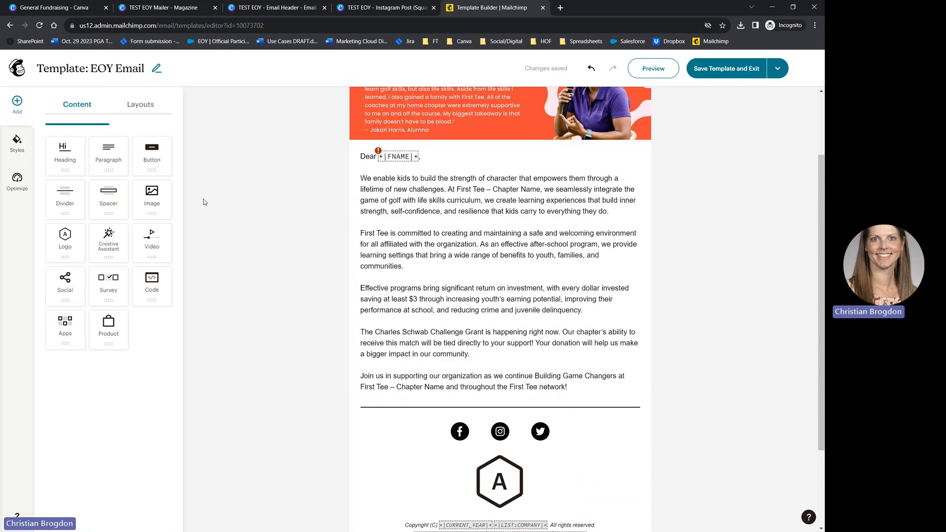
drag(157, 148, 492, 401)
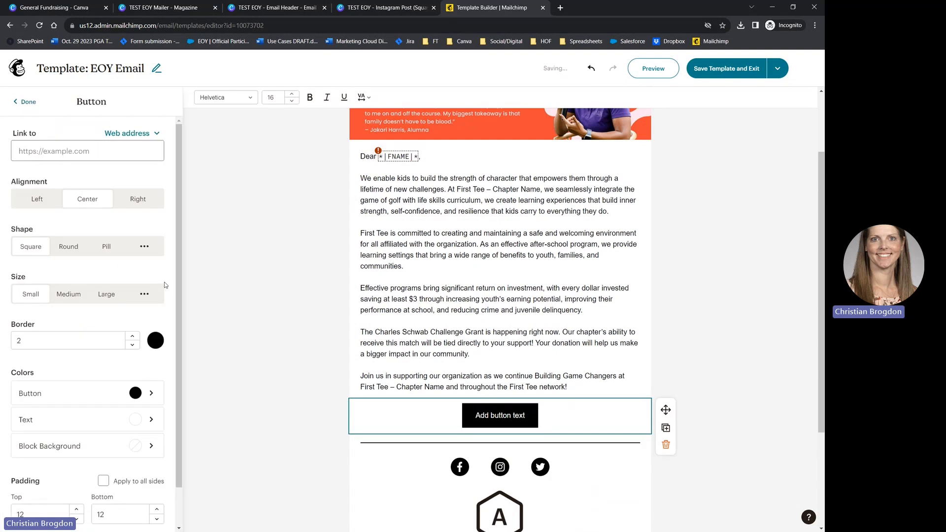
click(73, 149)
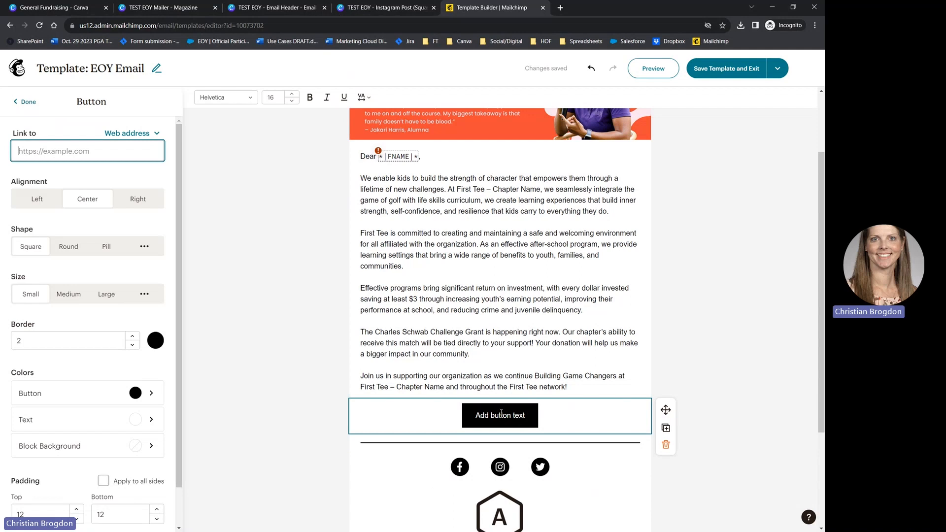
Compare the Mailchimp email template with the square Instagram post and the original TEST EOY Mailer design in Canva.
scroll(501, 412, up, 2)
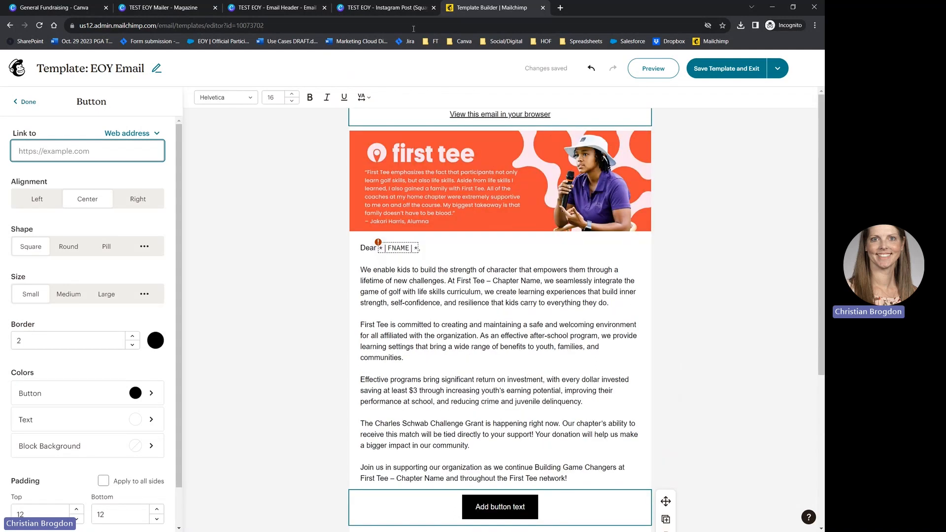
click(394, 7)
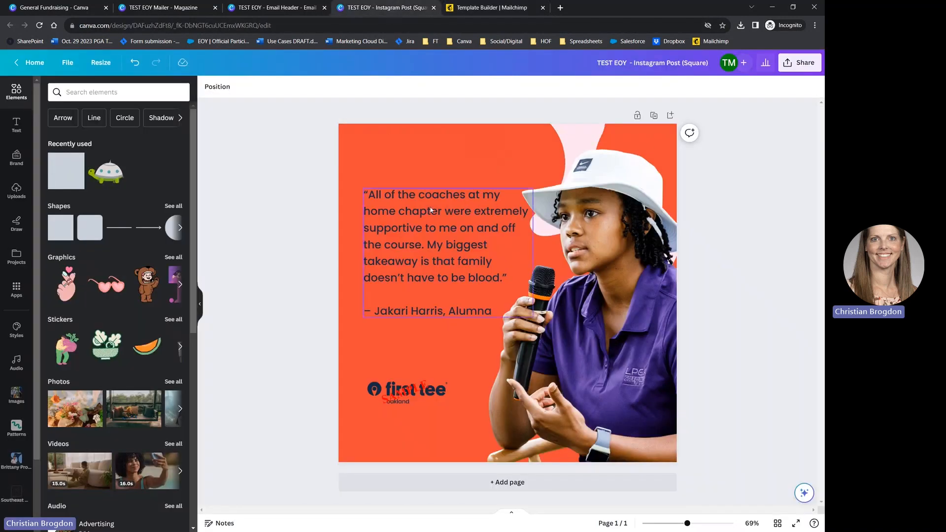
click(482, 13)
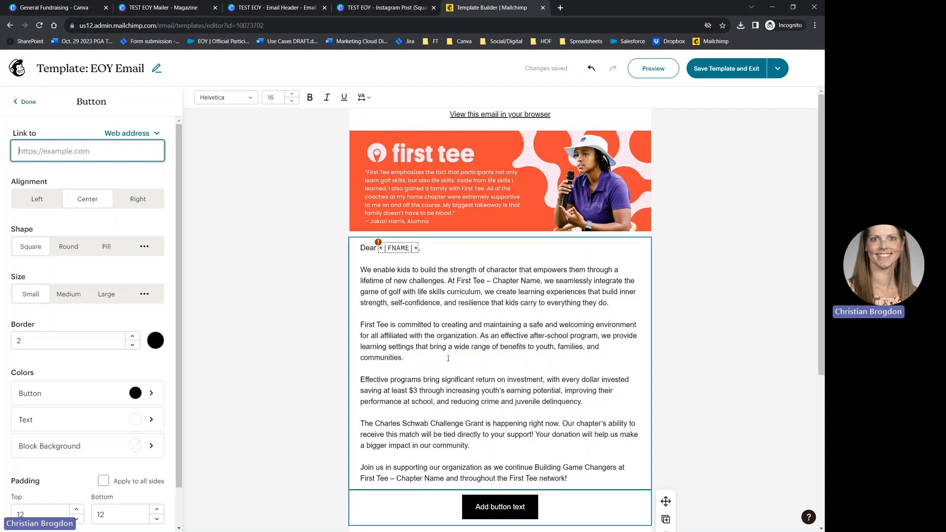
scroll(419, 344, down, 1)
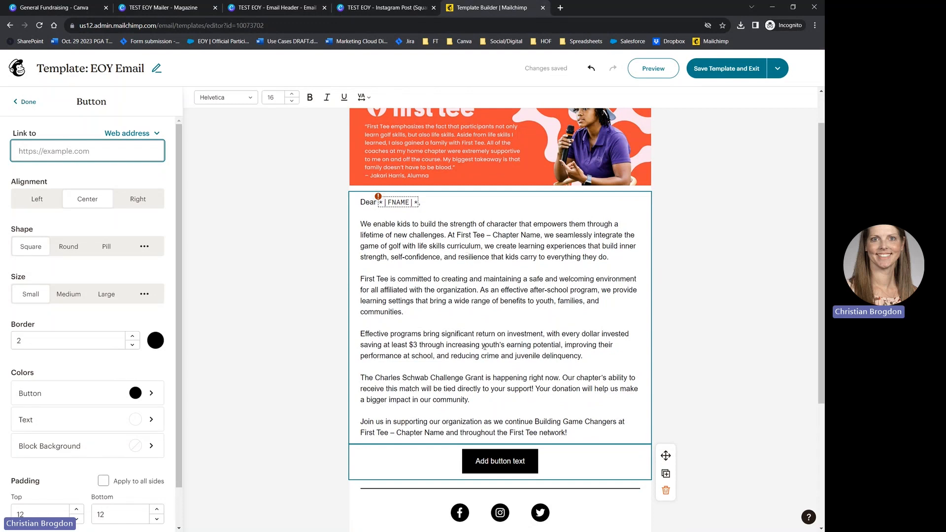
click(397, 10)
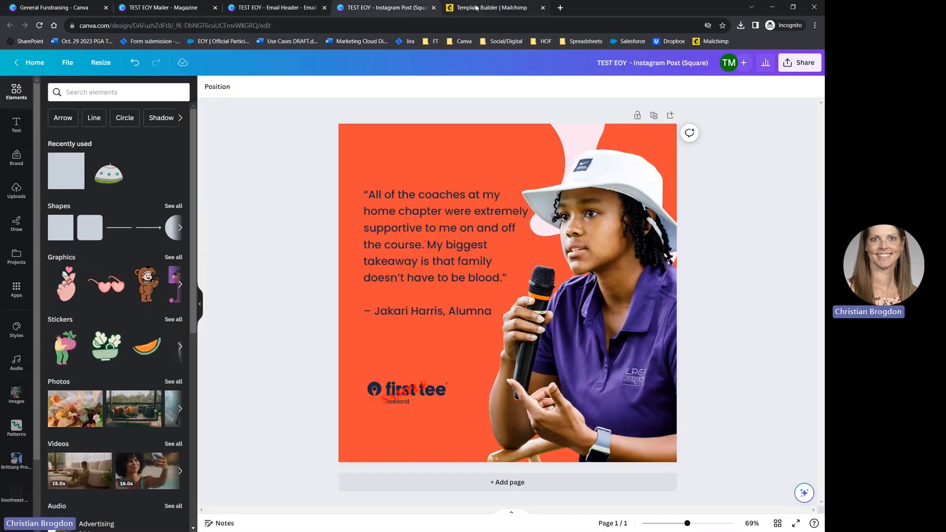
click(162, 7)
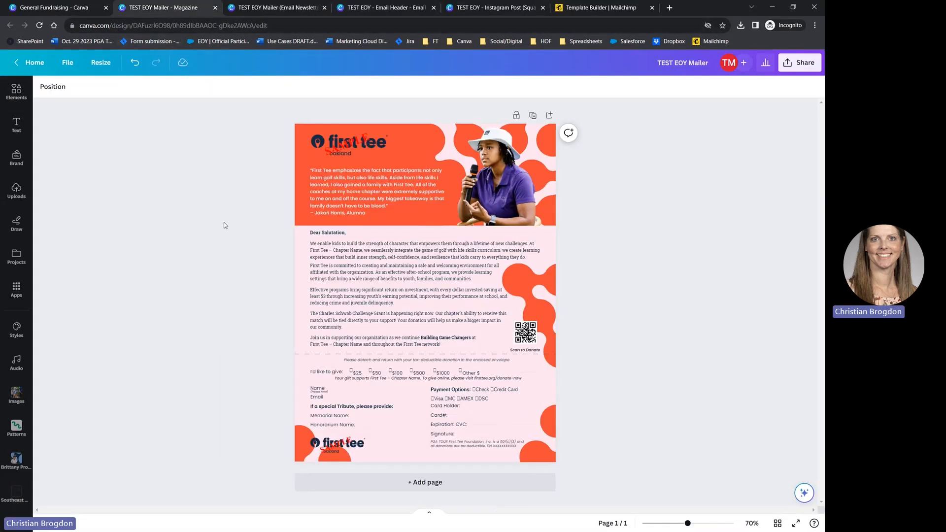